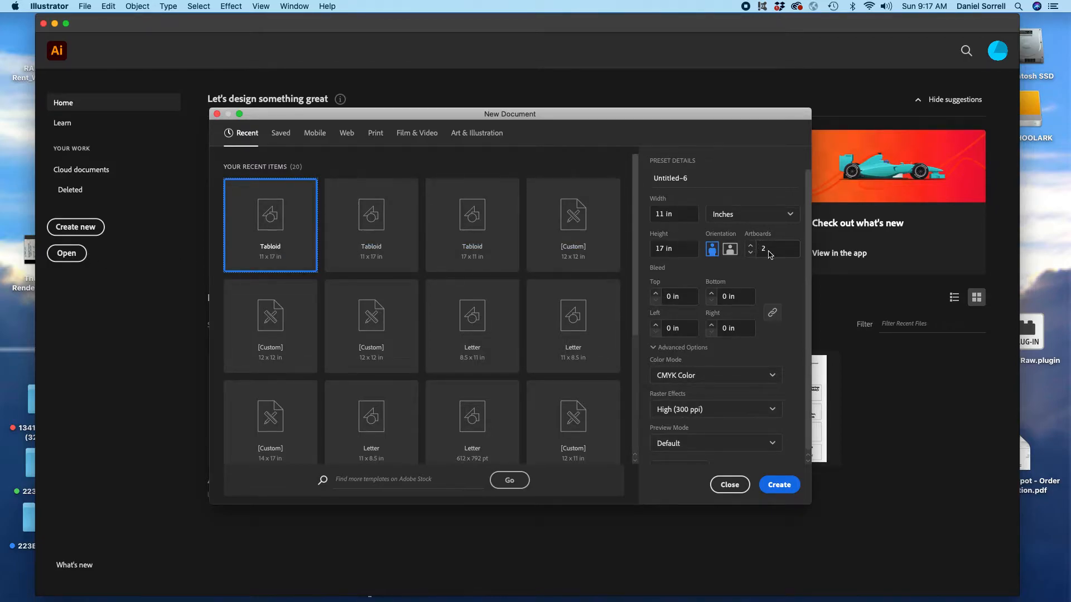
# Step: Create the portrait Tabloid document, 11 × 17 in, CMYK, with two artboards
pyautogui.click(780, 485)
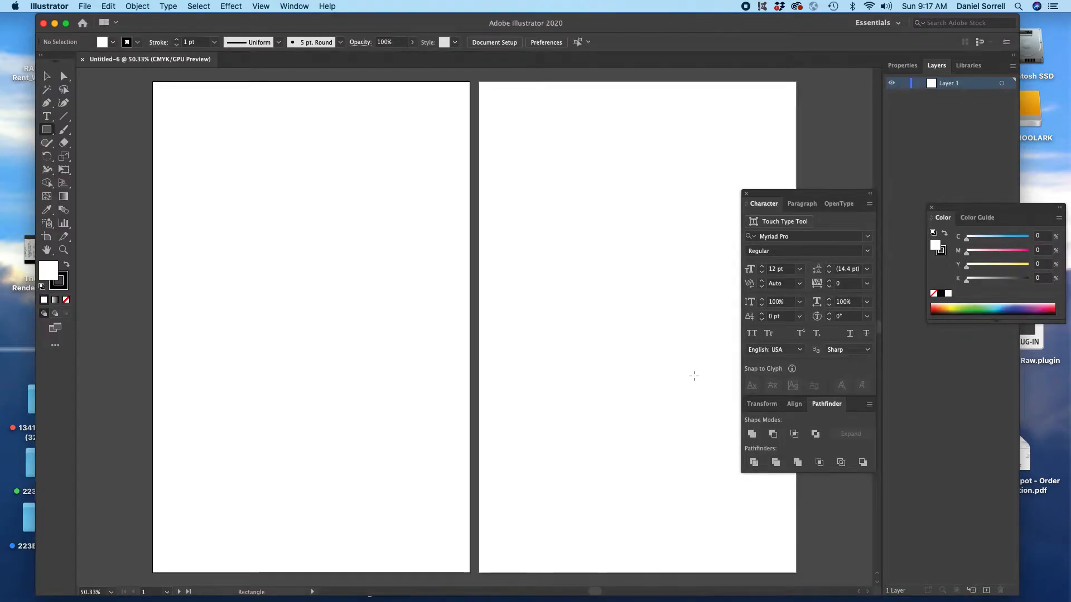
pyautogui.hscroll(2, 694, 376)
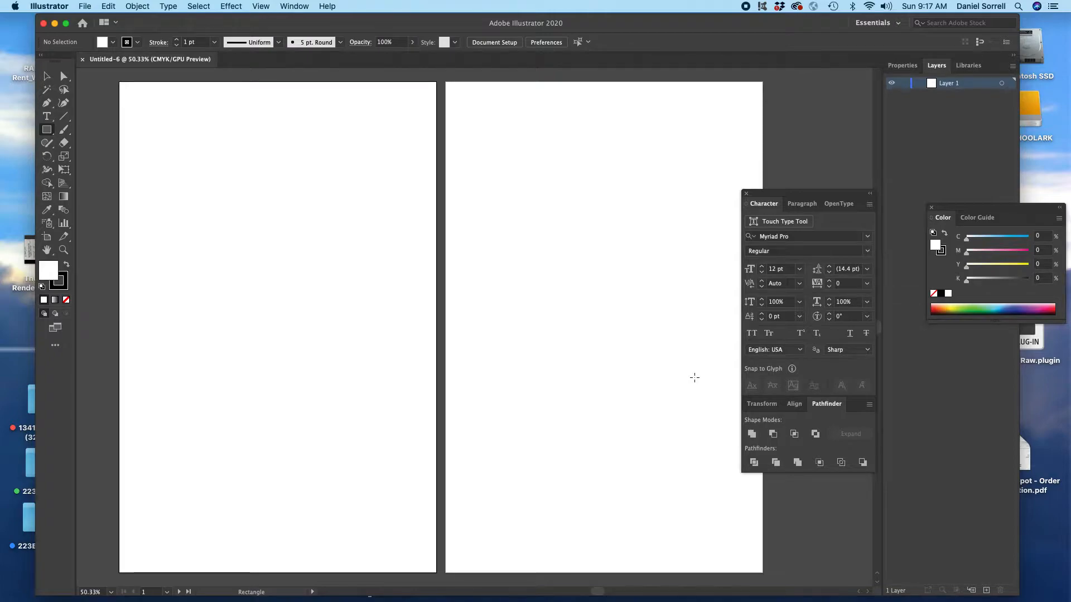
# Step: Show the rulers and place a vertical guide at about 5.53 in and a horizontal one at about 8.54 in, crossing mid-artboard
pyautogui.press('super+r')
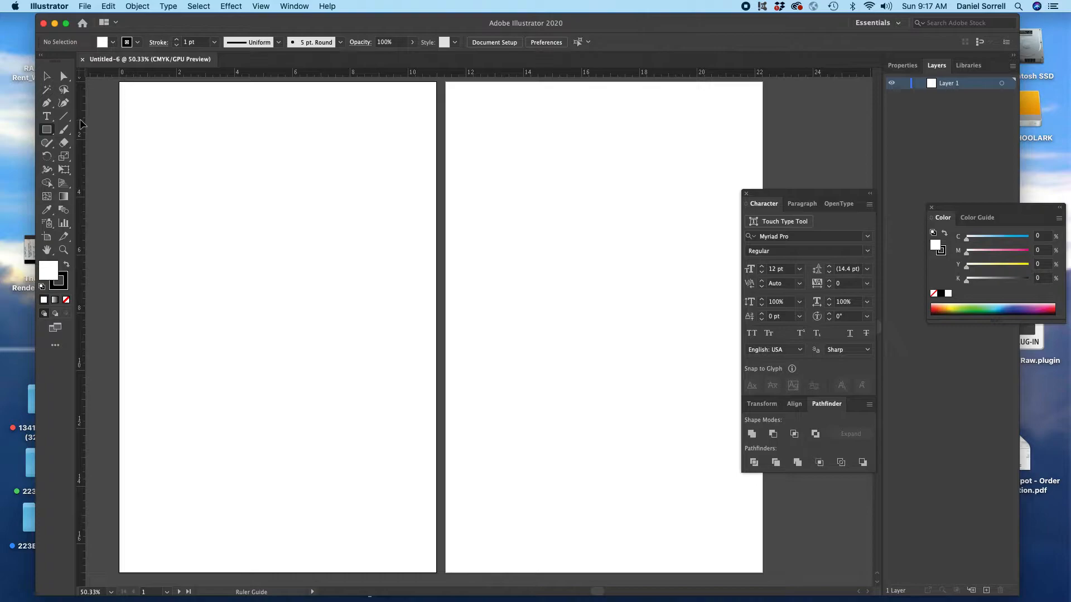
pyautogui.moveTo(83, 124); pyautogui.dragTo(279, 119)
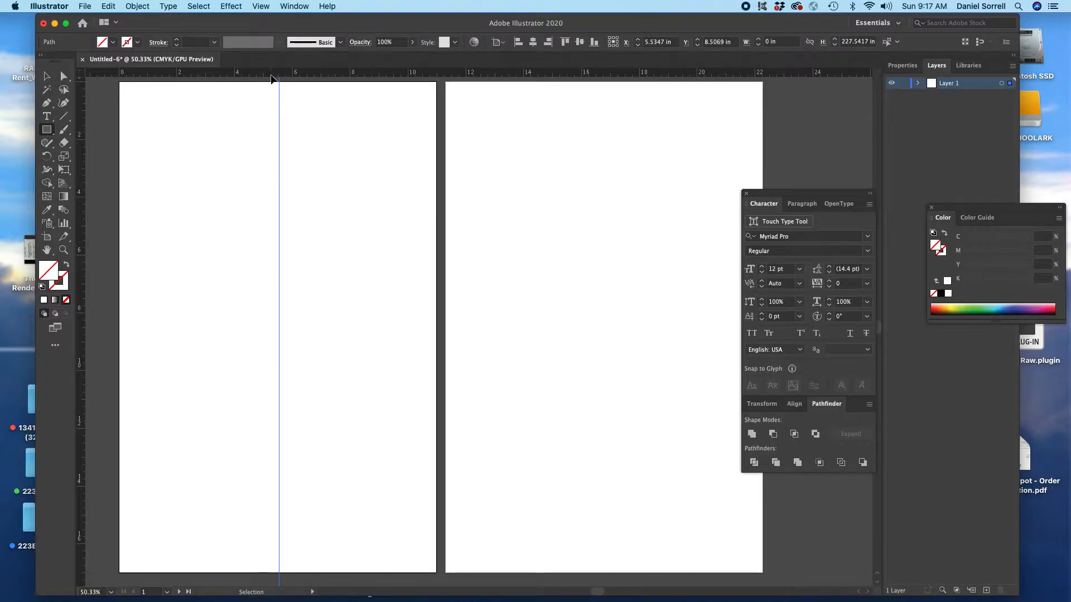
pyautogui.moveTo(271, 77); pyautogui.dragTo(243, 328)
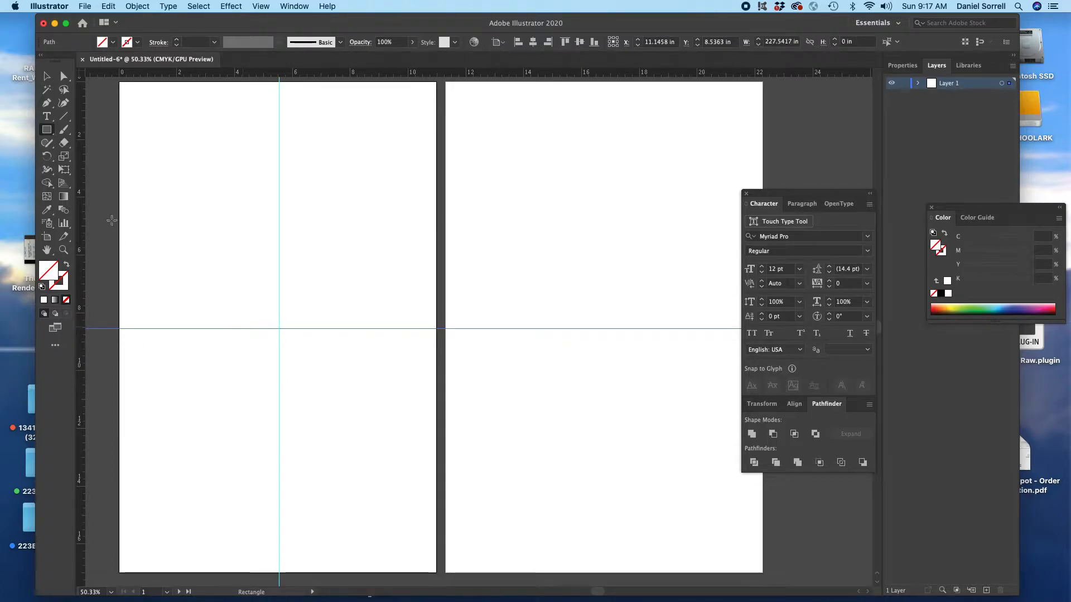
# Step: Draw a 10 × 10 in rectangle centred on the guide intersection of the first artboard
pyautogui.click(48, 130)
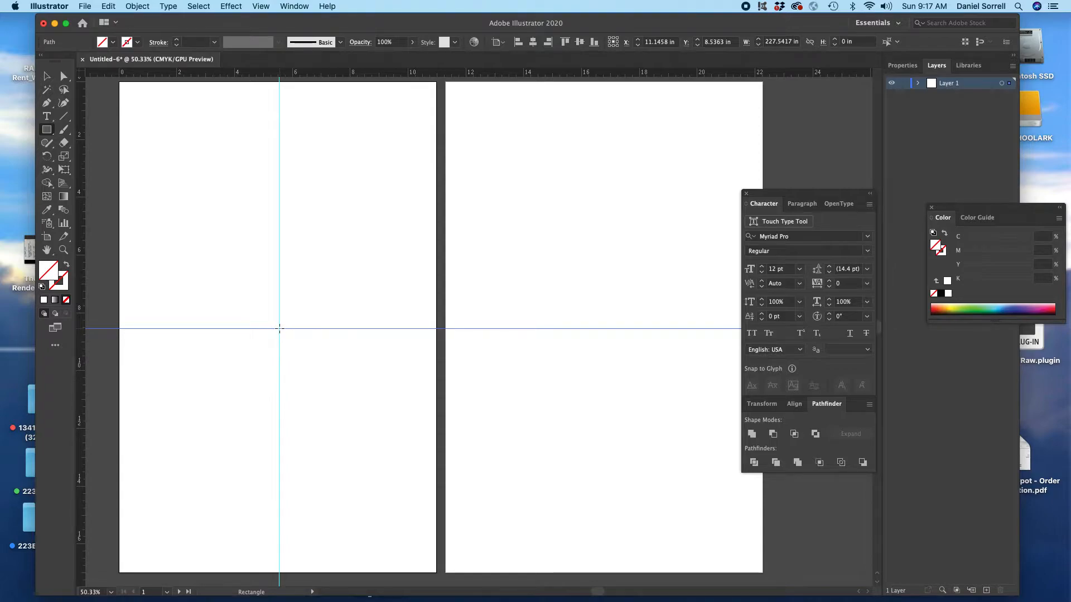
pyautogui.click(280, 329)
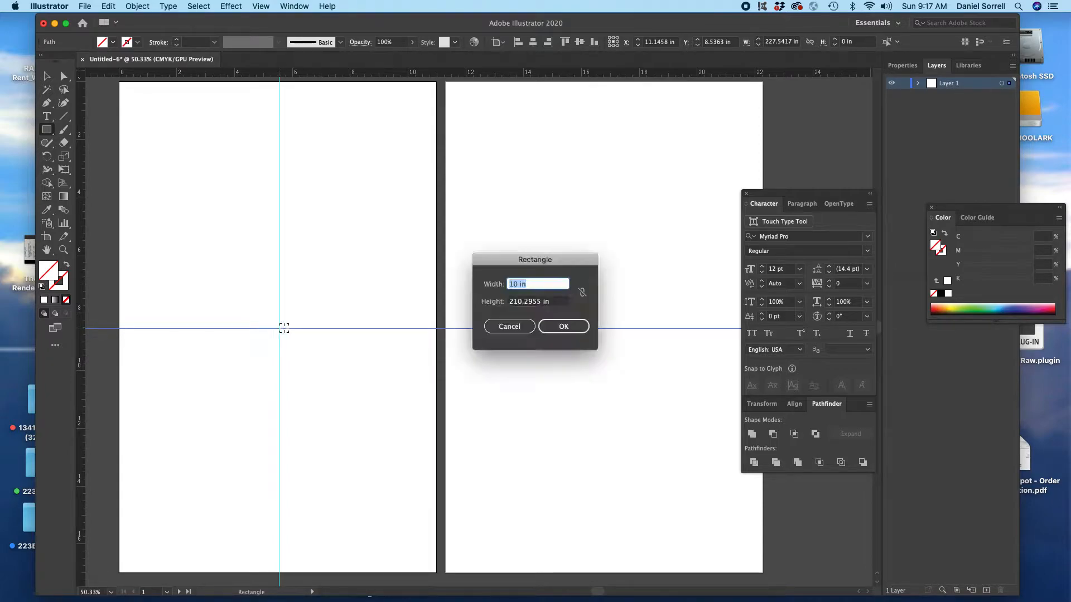
pyautogui.press('Tab')
pyautogui.write('10')
pyautogui.press('Return')
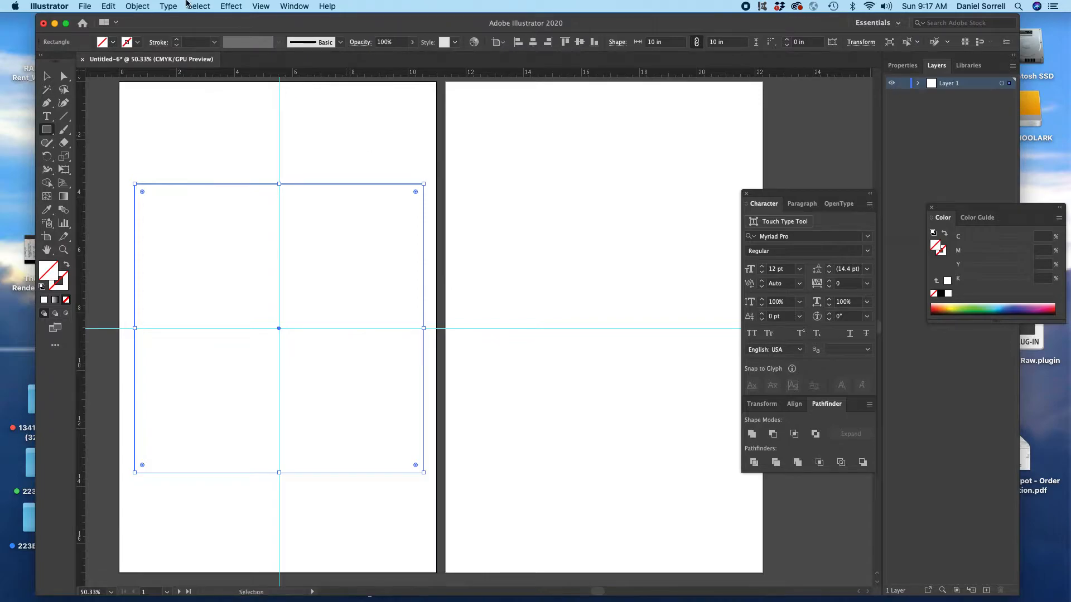
# Step: Create trim marks from the 10 in square and deselect everything
pyautogui.click(136, 7)
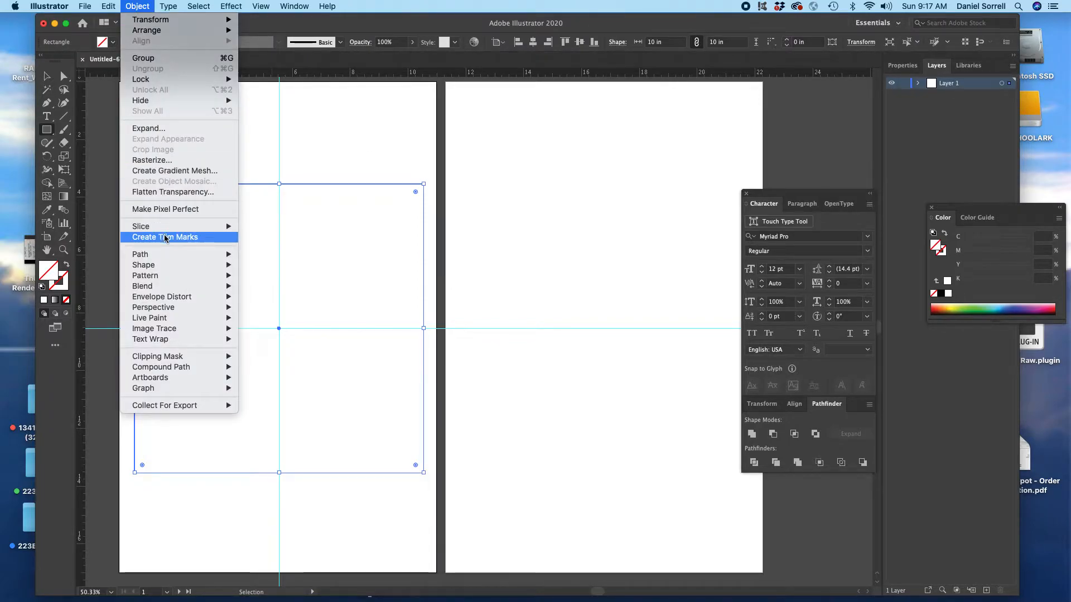
pyautogui.click(165, 239)
pyautogui.click(49, 77)
pyautogui.click(174, 190)
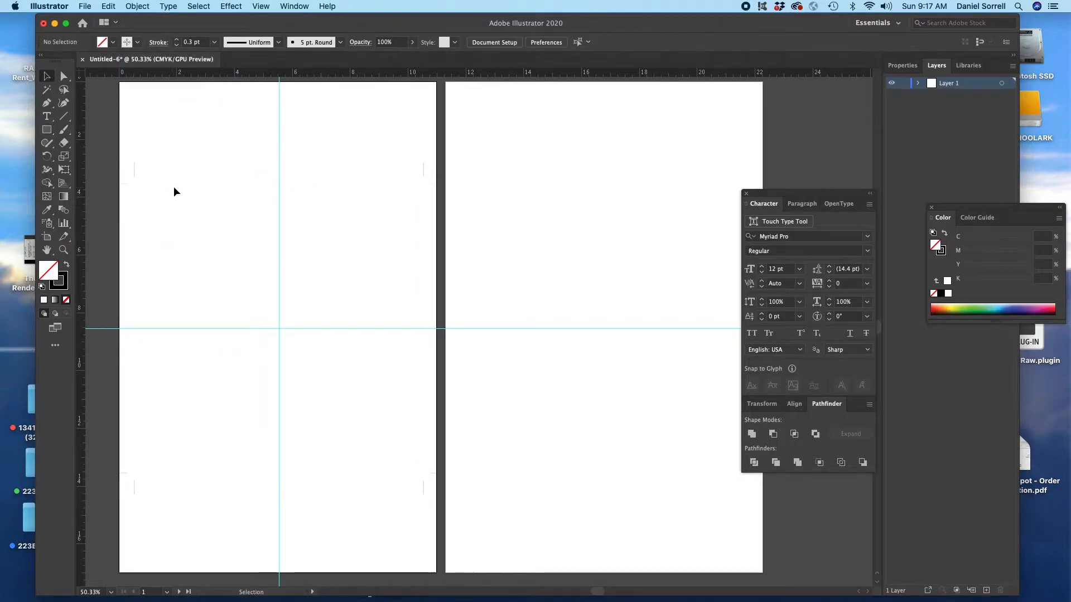
# Step: Set the stroke weight of the trim marks to 1 pt
pyautogui.click(135, 171)
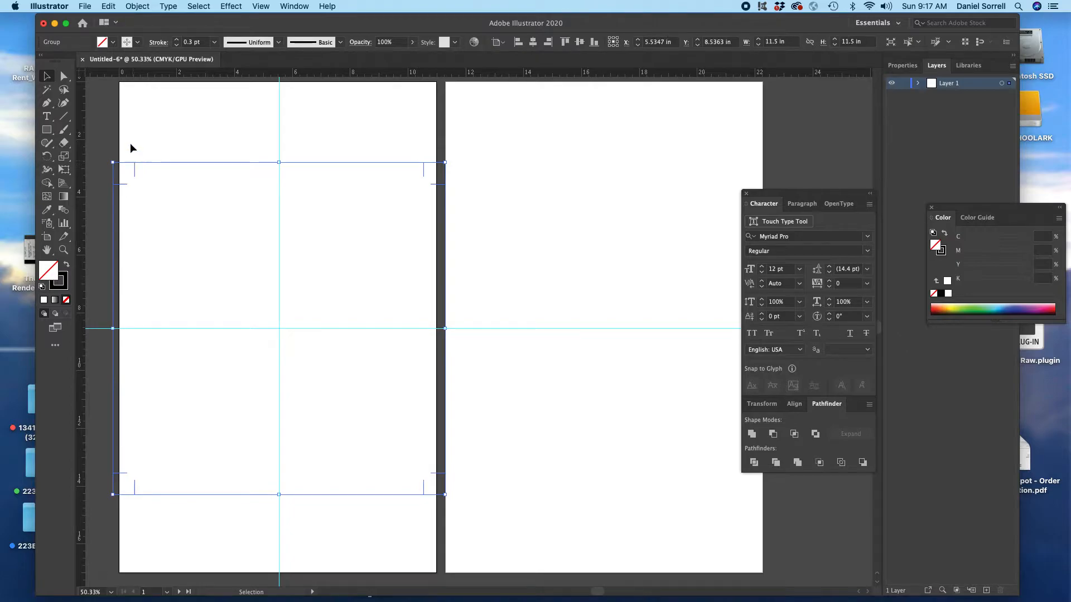
pyautogui.click(215, 42)
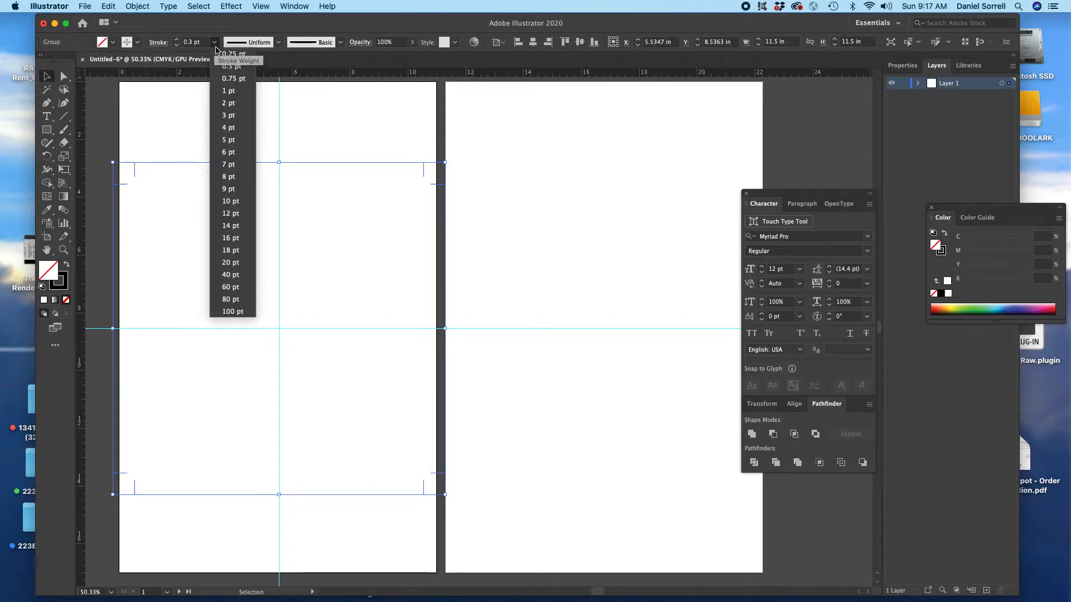
pyautogui.click(231, 93)
# Step: Place two vertical and two horizontal guides aligned with the trim marks on all four sides of the first artboard's print area
pyautogui.moveTo(84, 144); pyautogui.dragTo(134, 177)
pyautogui.moveTo(82, 149); pyautogui.dragTo(424, 227)
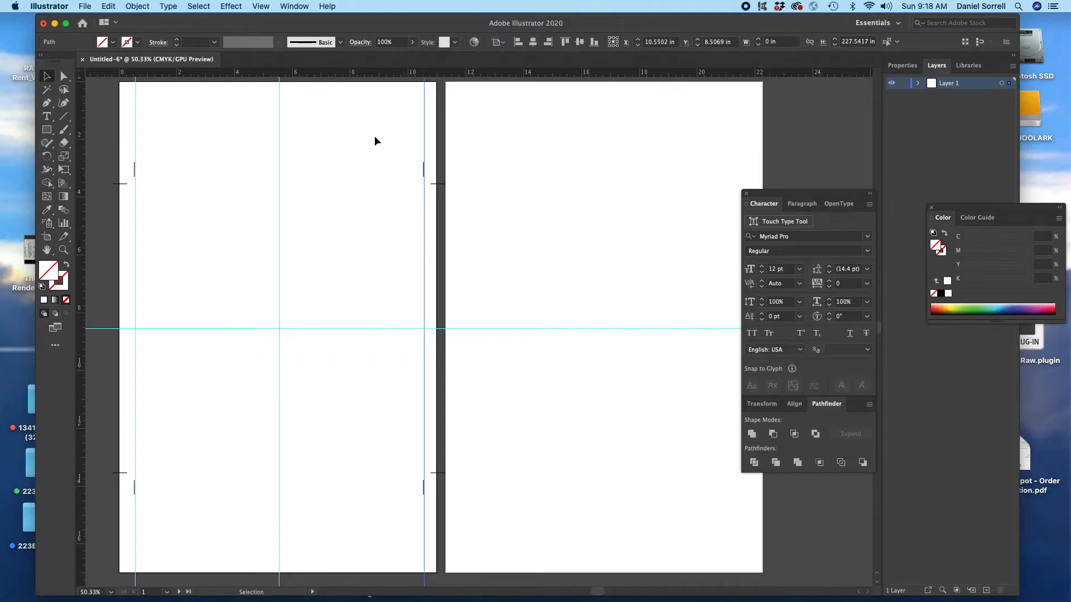
pyautogui.moveTo(346, 75); pyautogui.dragTo(340, 184)
pyautogui.moveTo(223, 69); pyautogui.dragTo(228, 473)
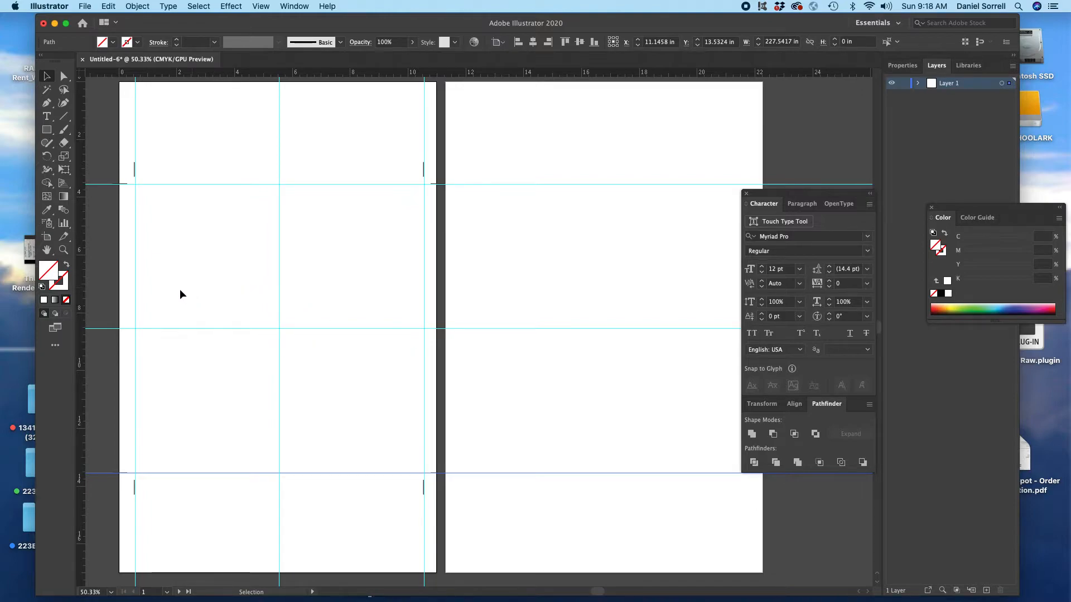
# Step: Paste the Cal State Fullerton Titans artwork, centre it on the first artboard and enlarge it proportionally to about 9.89 in wide between the guides
pyautogui.press('super+v')
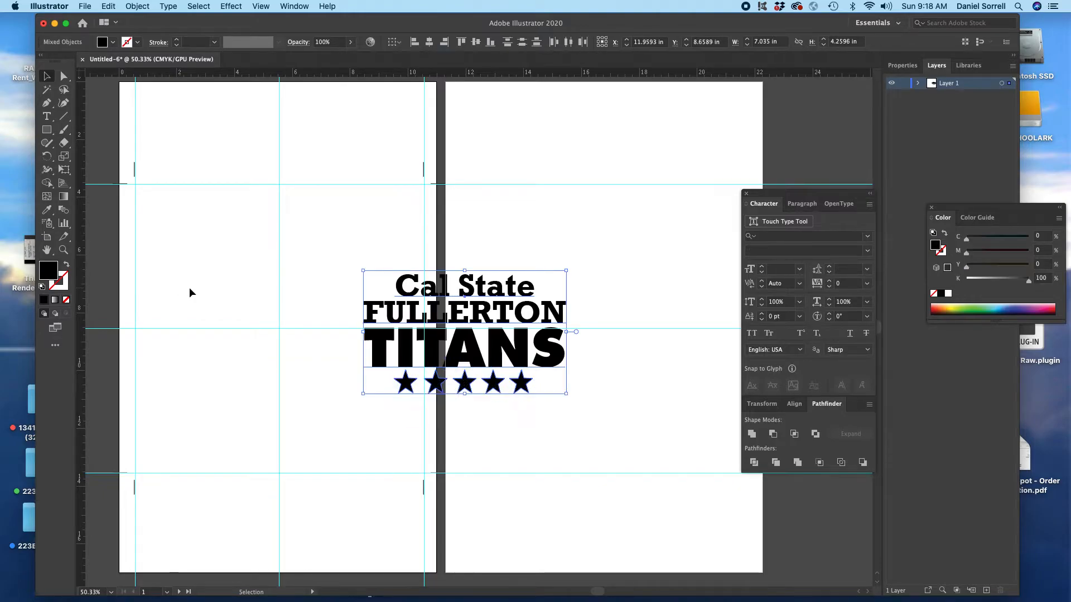
pyautogui.moveTo(404, 291); pyautogui.dragTo(222, 280)
pyautogui.moveTo(287, 279); pyautogui.dragTo(284, 280)
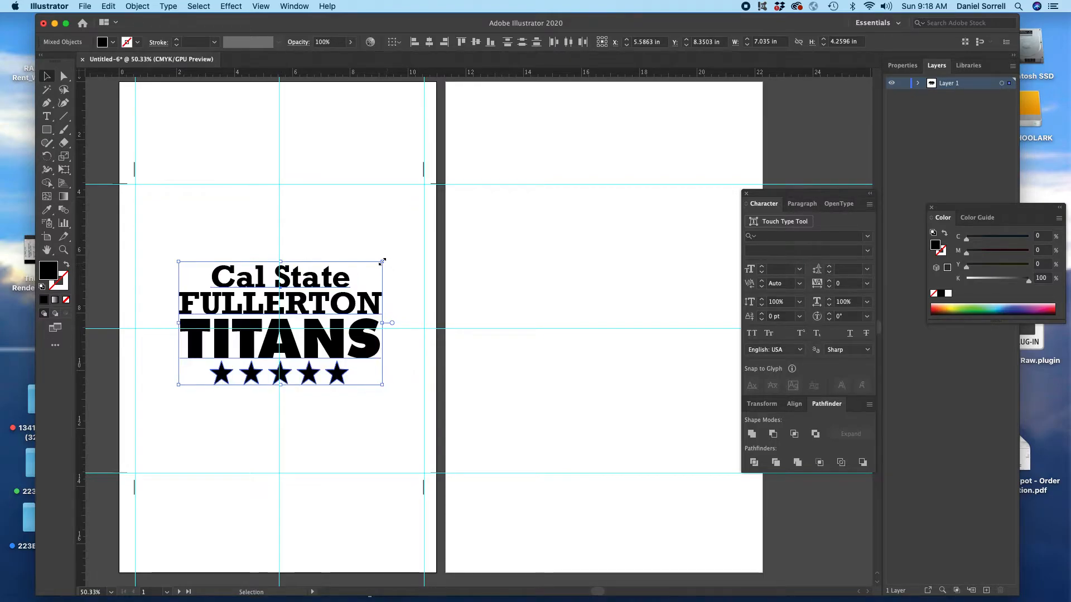
pyautogui.moveTo(382, 261); pyautogui.dragTo(467, 236)
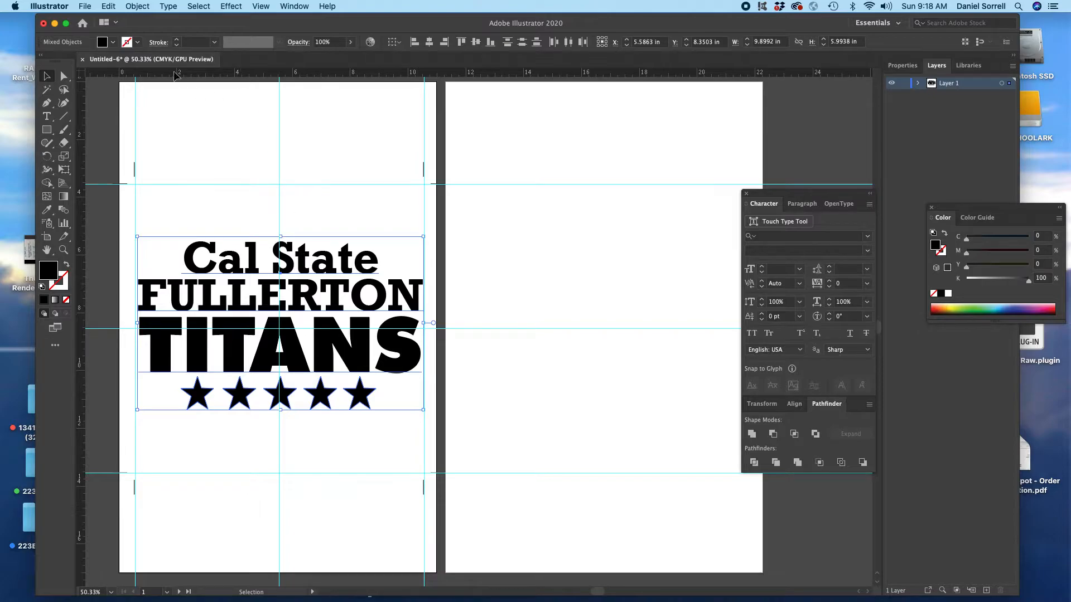
# Step: Delete the second "t" in "State" and retype it to test that the text is live
pyautogui.click(46, 116)
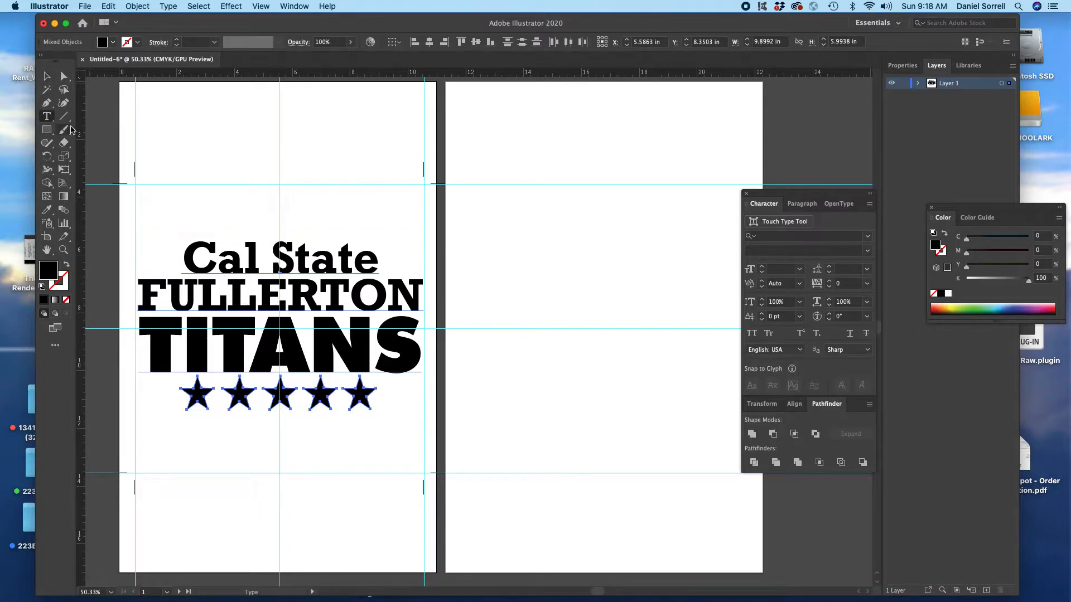
pyautogui.click(348, 265)
pyautogui.moveTo(349, 265); pyautogui.dragTo(334, 263)
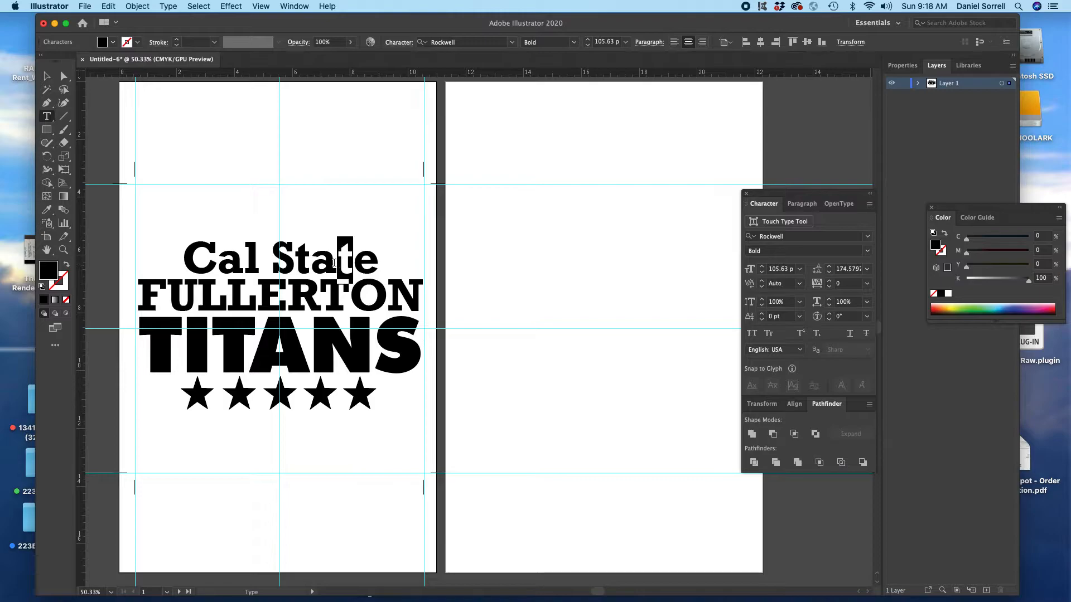
pyautogui.press('BackSpace')
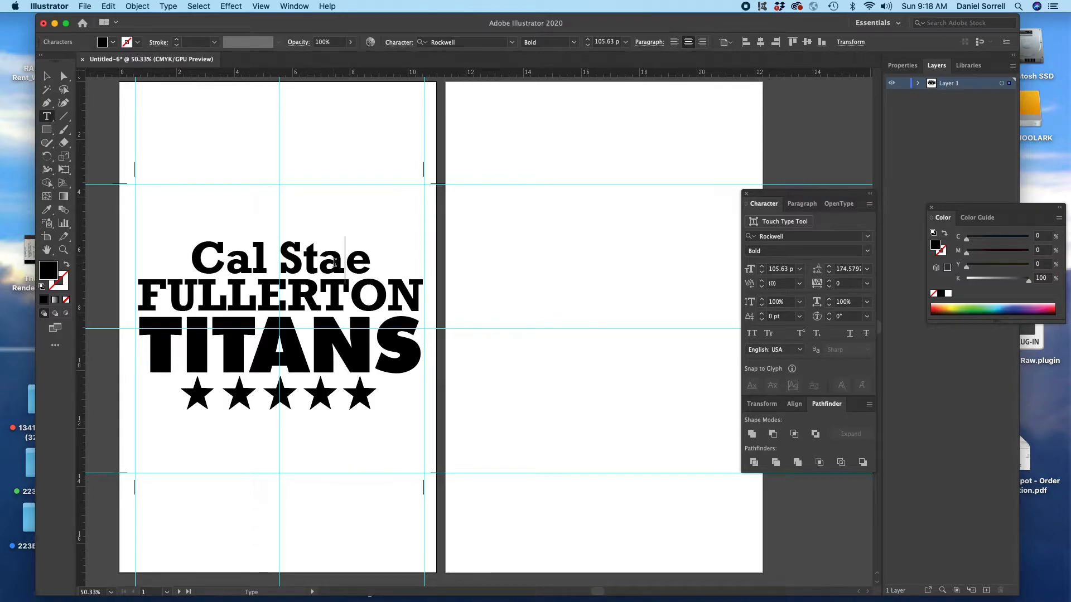
pyautogui.write('t')
# Step: Convert the three lines of lettering to outlines and deselect them
pyautogui.click(52, 79)
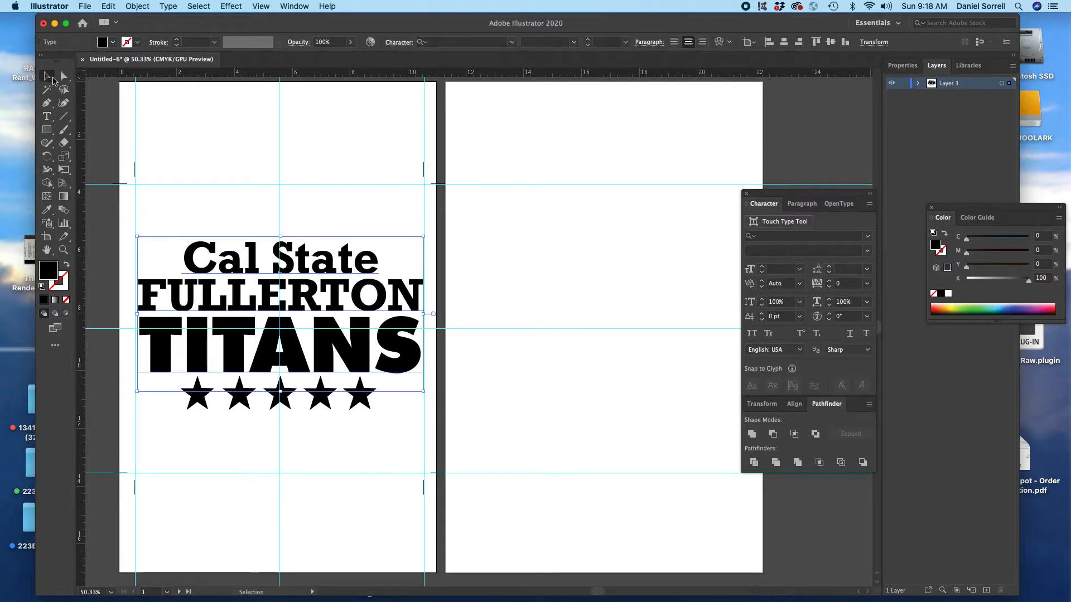
pyautogui.click(163, 6)
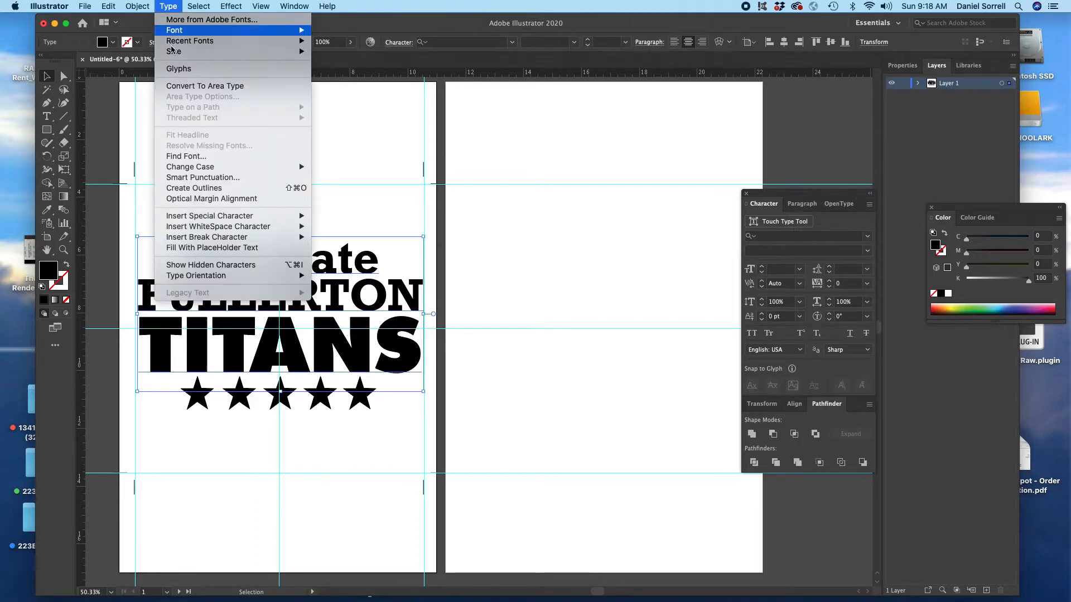
pyautogui.click(199, 189)
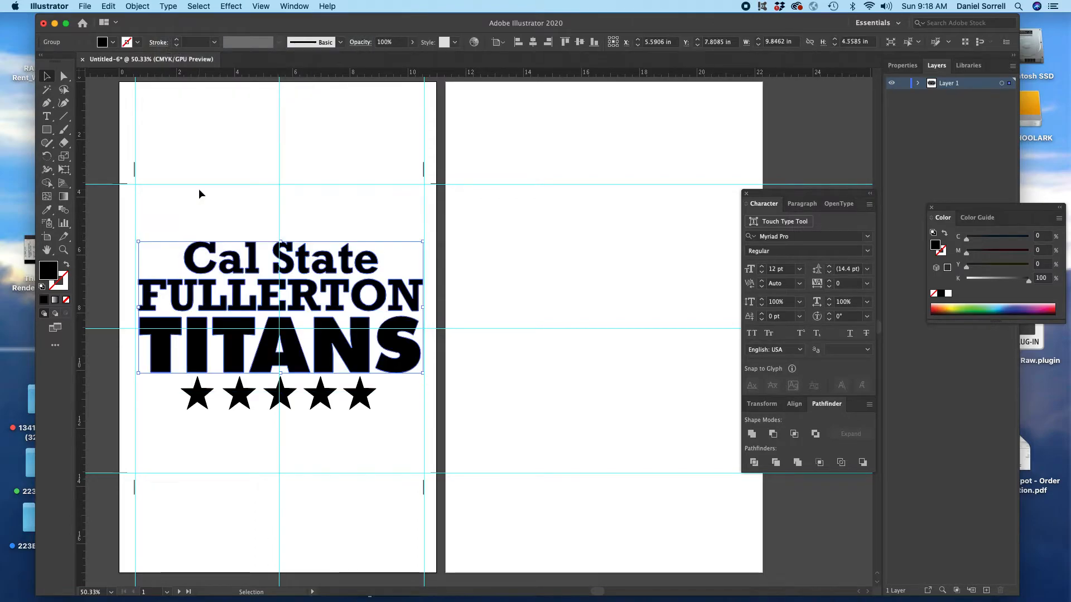
pyautogui.click(174, 412)
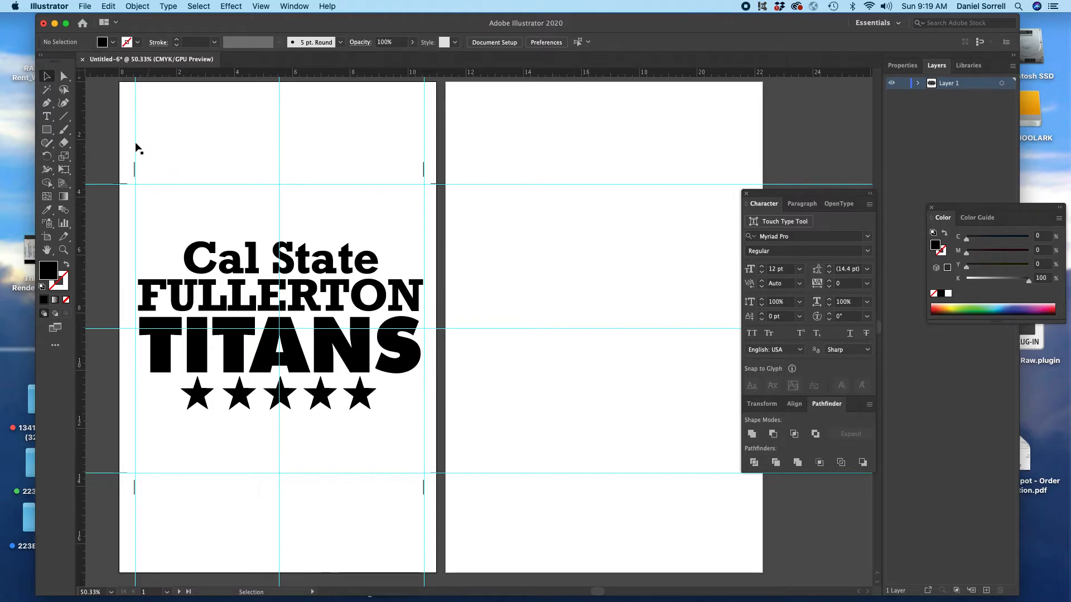
pyautogui.click(261, 6)
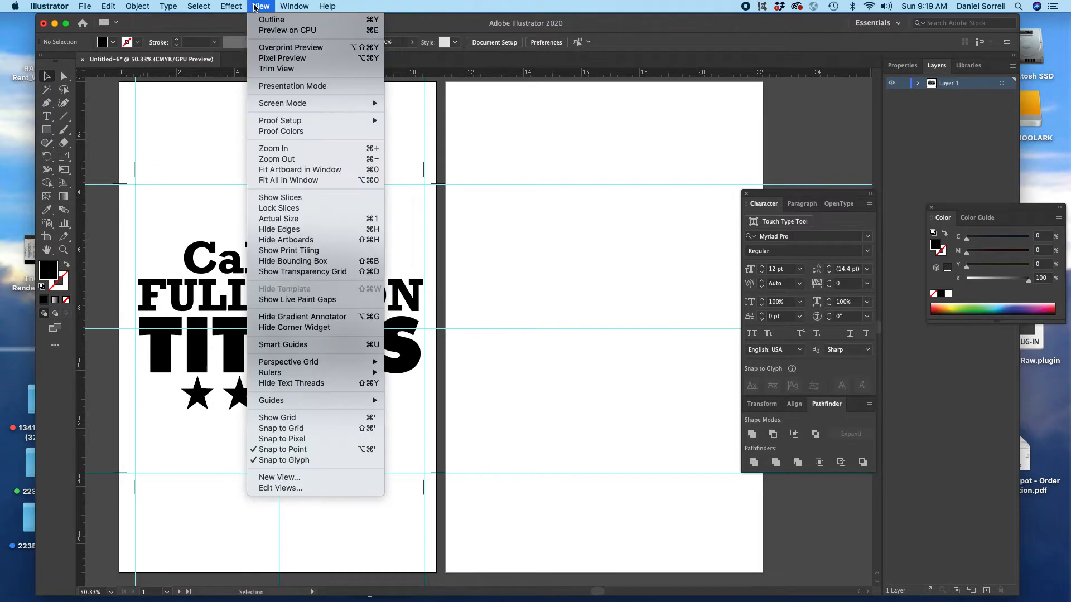
pyautogui.moveTo(321, 401)
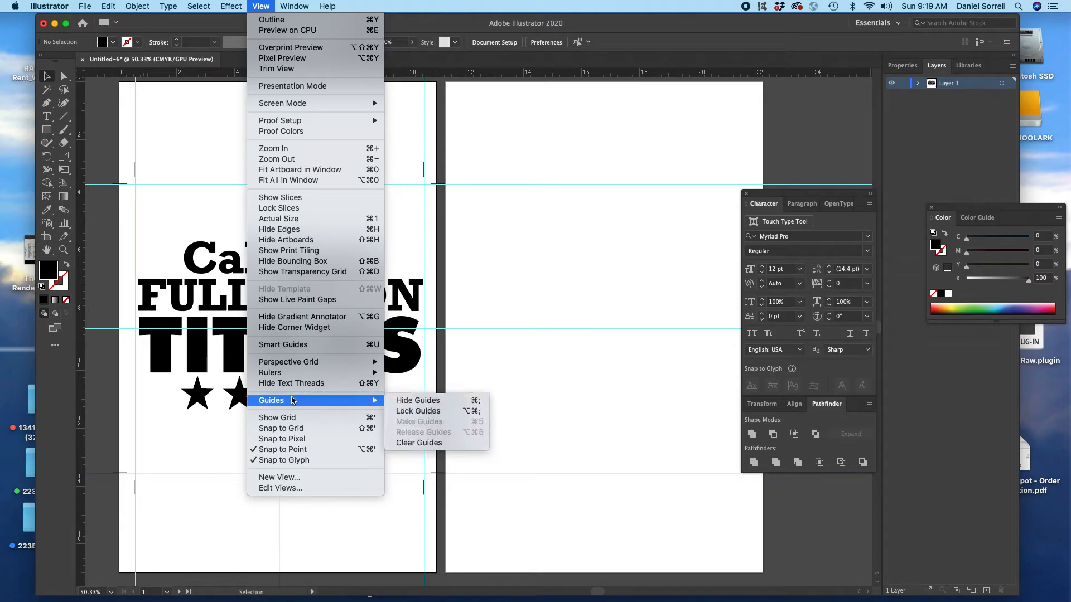
pyautogui.click(163, 397)
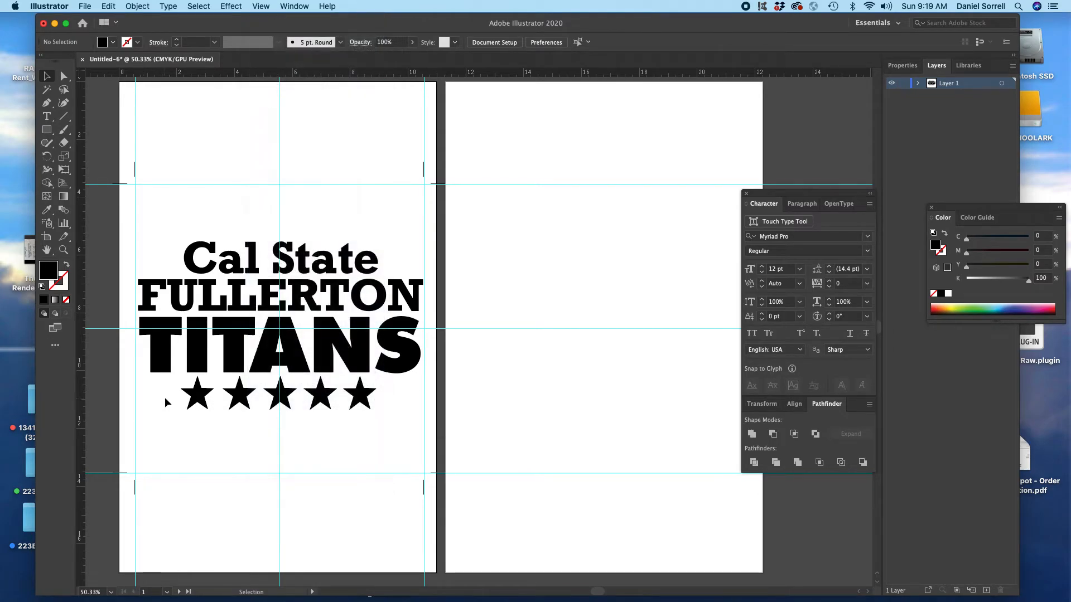
# Step: Copy all artwork, trim marks and guides, paste them on all artboards, and deselect everything
pyautogui.press('super+a')
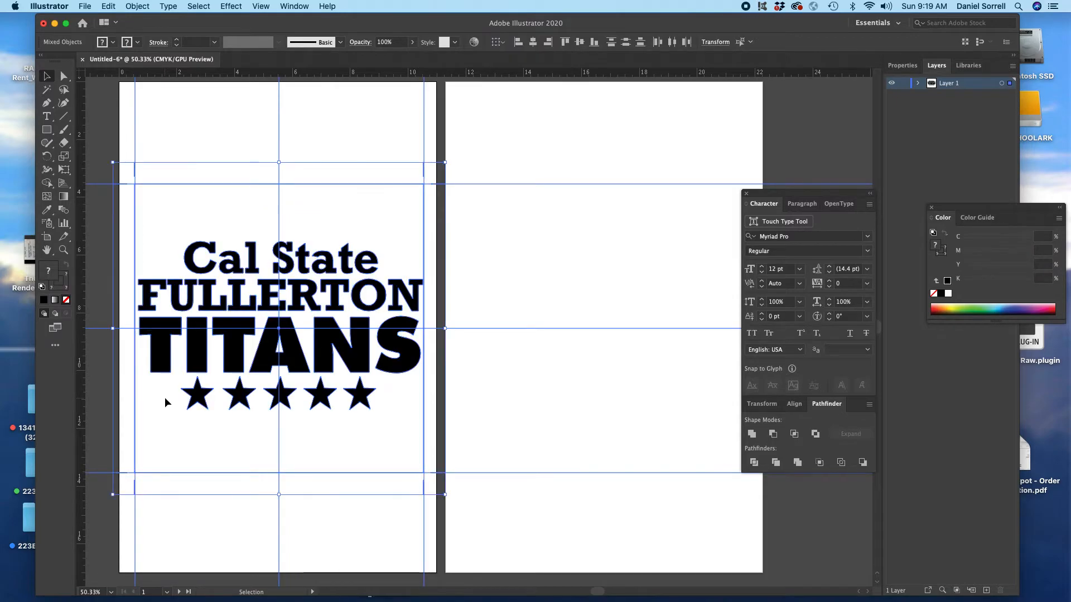
pyautogui.press('a')
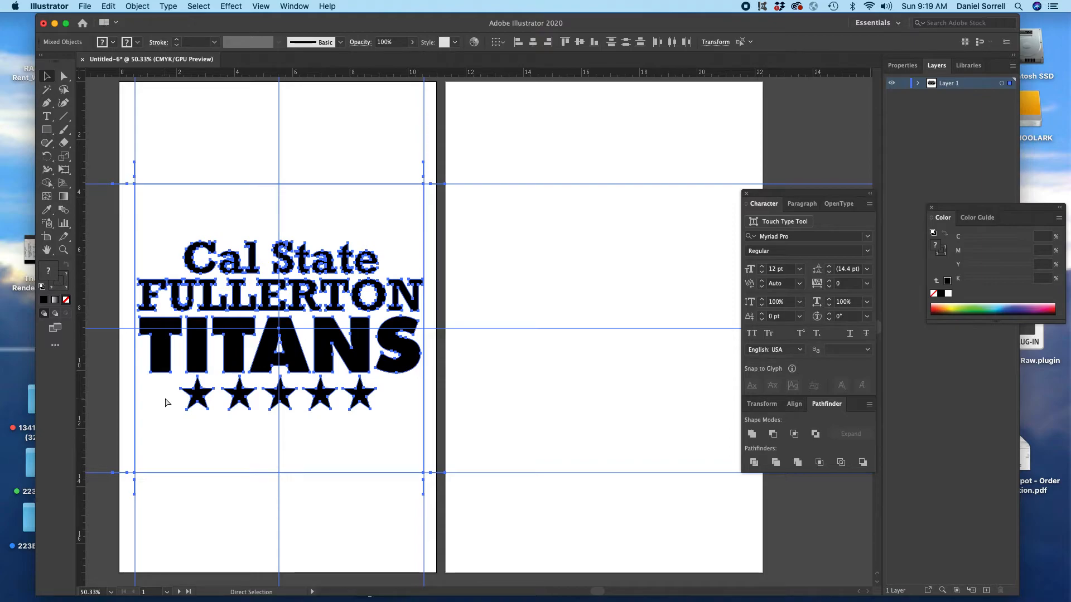
pyautogui.press('v')
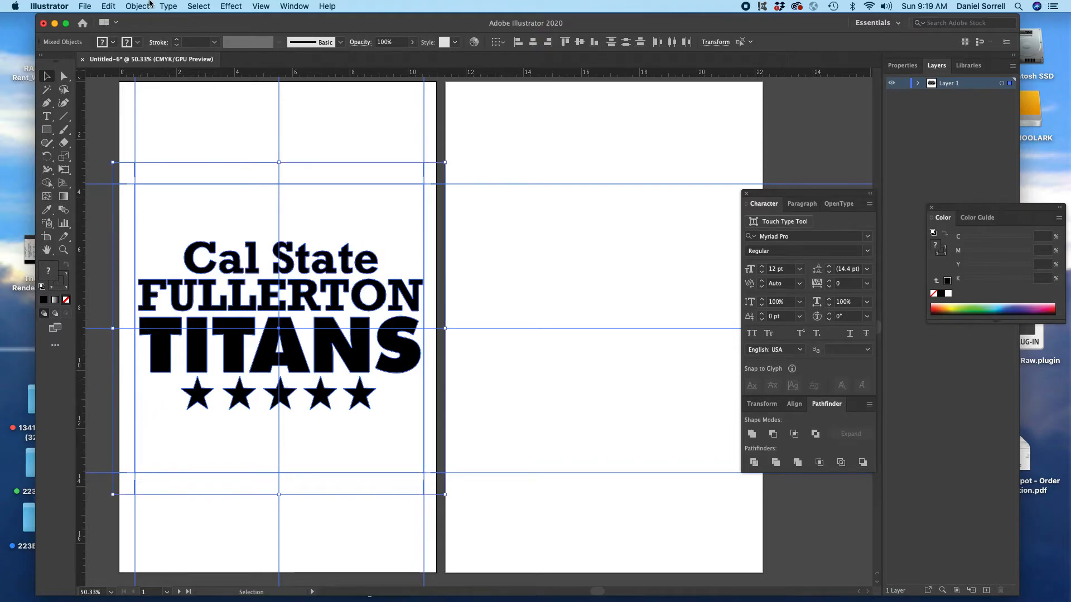
pyautogui.click(108, 7)
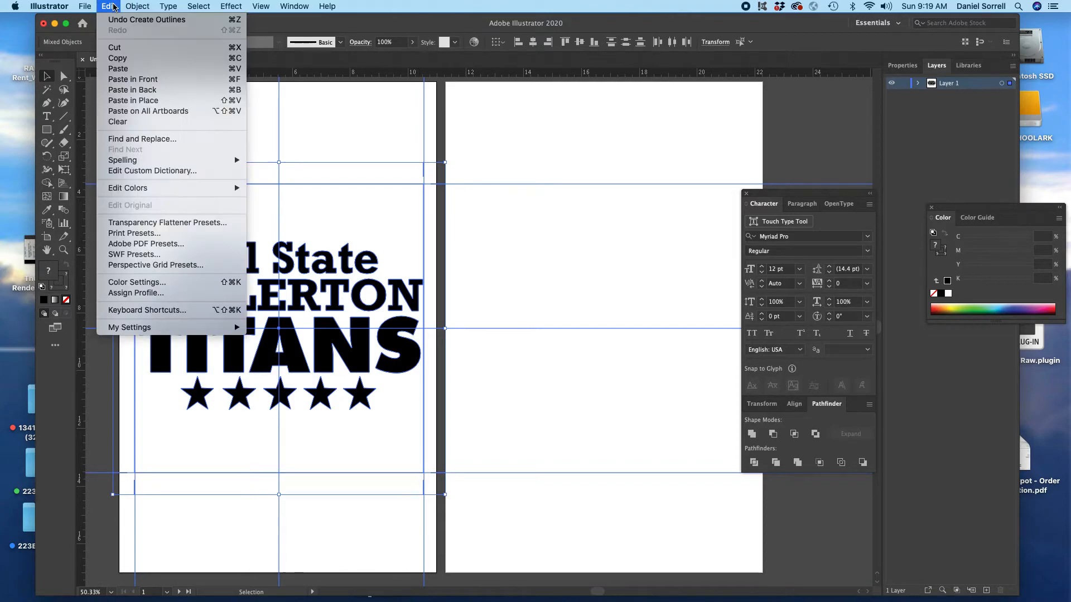
pyautogui.click(125, 112)
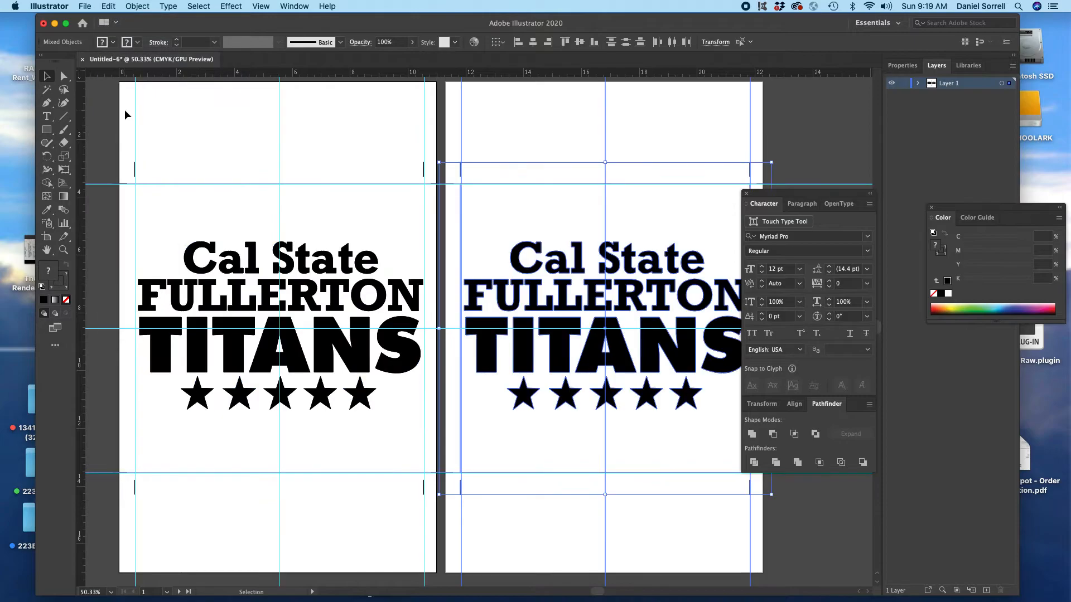
pyautogui.click(216, 119)
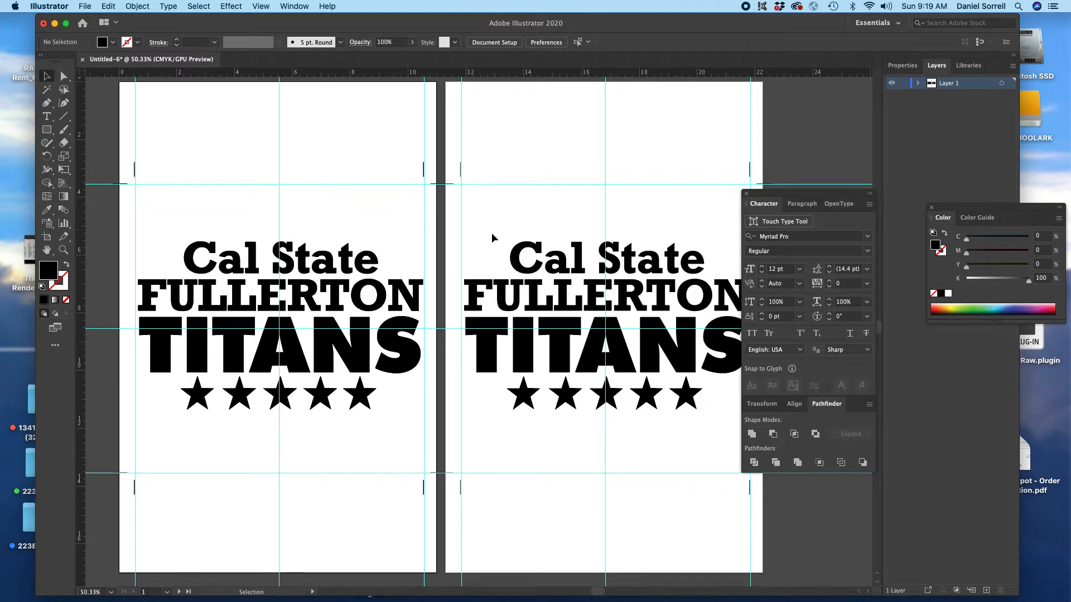
# Step: Swap fill and stroke on the second artboard's lettering and first star, giving them a black 1 pt outline without fill
pyautogui.click(522, 268)
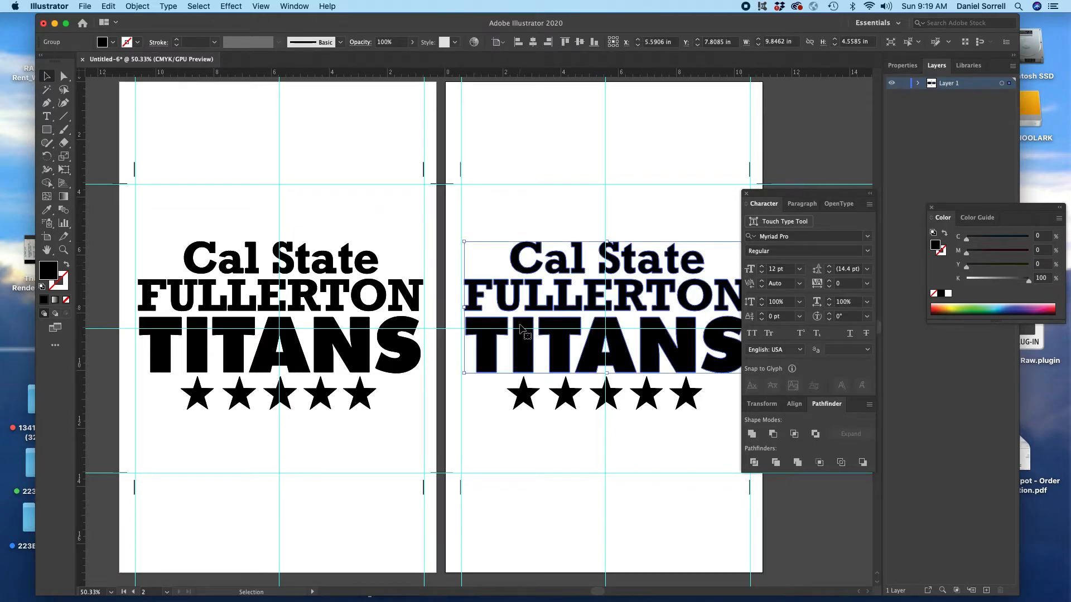
pyautogui.keyDown('shift'); pyautogui.click(524, 401); pyautogui.keyUp('shift')
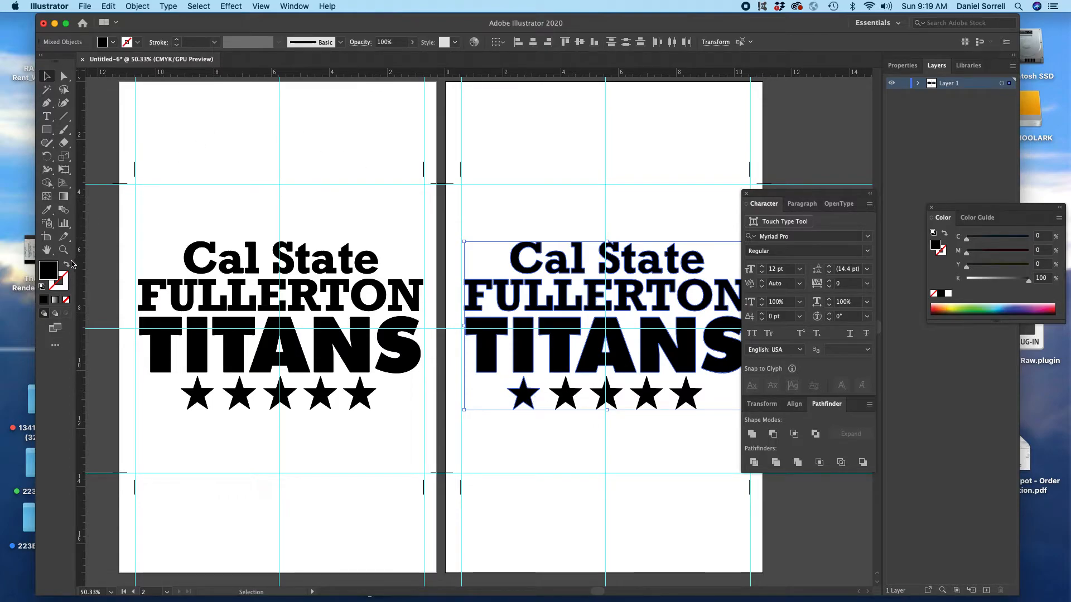
pyautogui.click(66, 264)
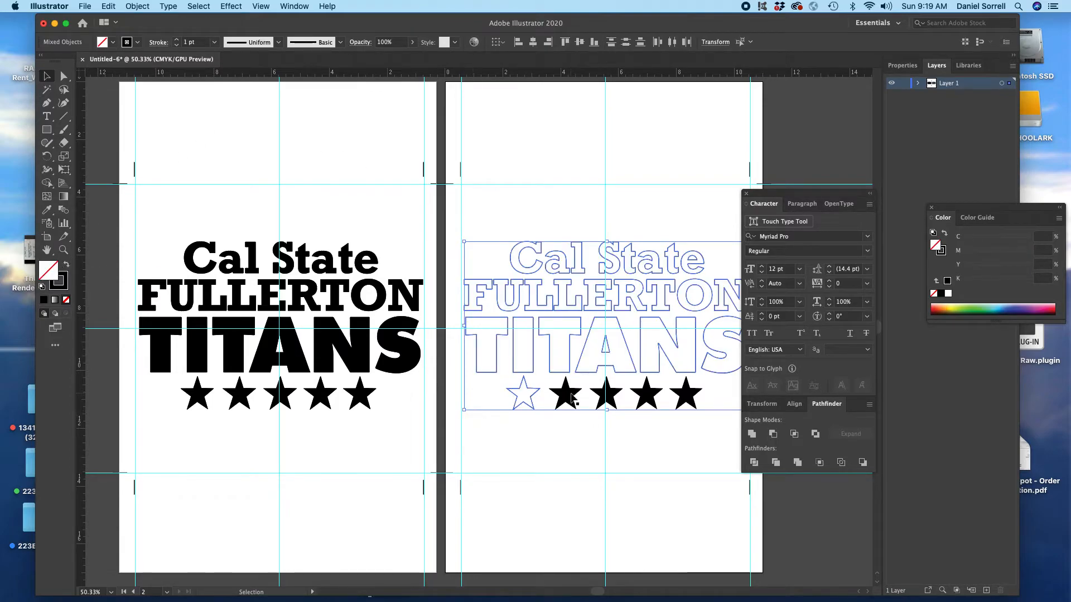
# Step: Swap fill and stroke on the second artboard's remaining four stars so they are outlined only, and deselect them
pyautogui.click(569, 397)
pyautogui.keyDown('shift'); pyautogui.click(606, 396); pyautogui.keyUp('shift')
pyautogui.keyDown('shift'); pyautogui.click(650, 398); pyautogui.keyUp('shift')
pyautogui.keyDown('shift'); pyautogui.click(685, 396); pyautogui.keyUp('shift')
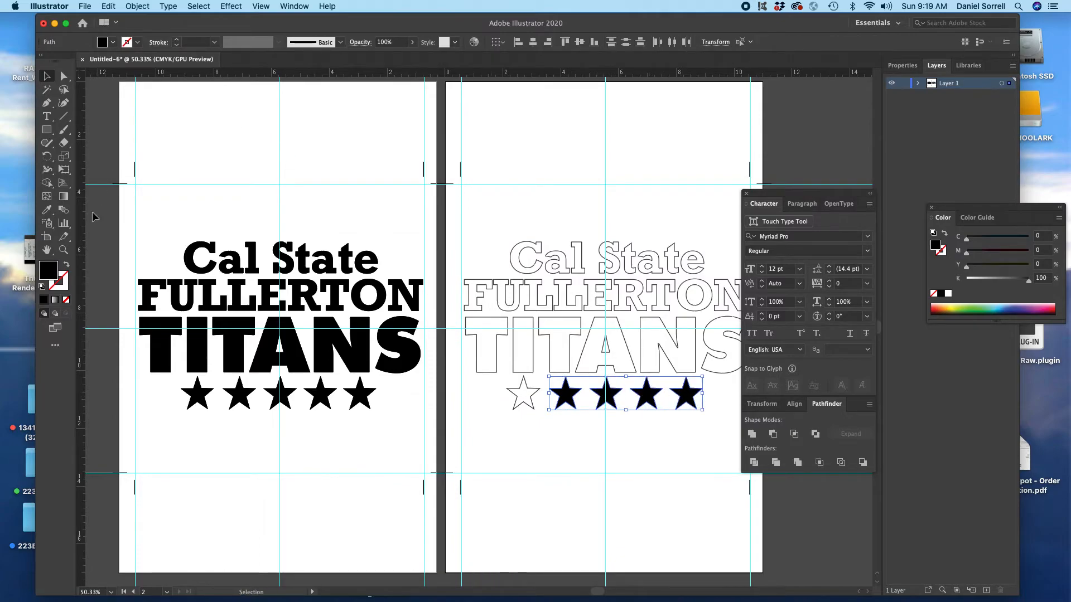
pyautogui.click(66, 264)
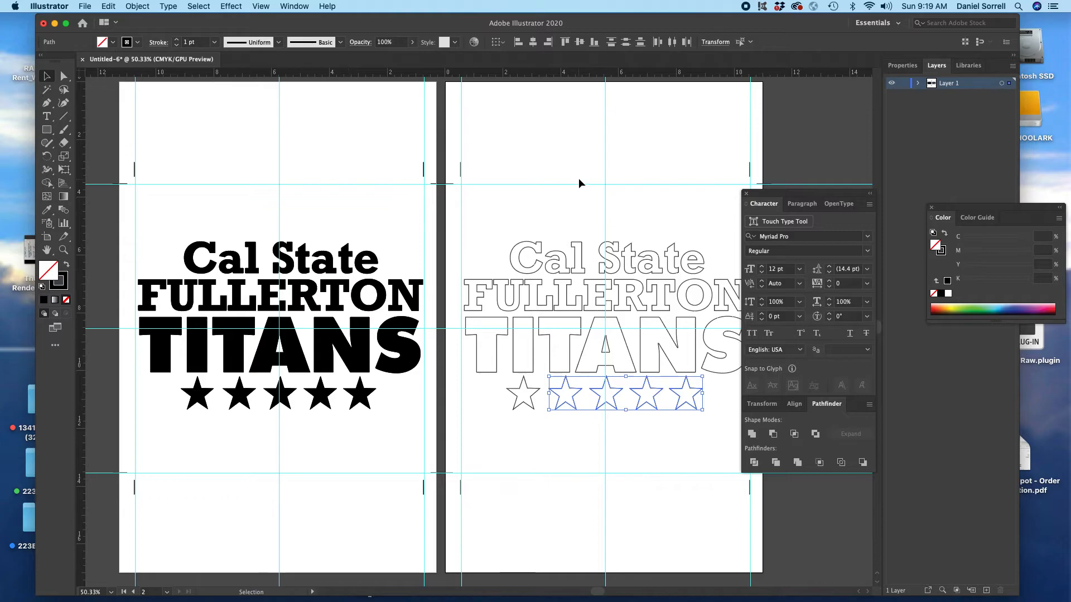
pyautogui.hscroll(5, 577, 178)
pyautogui.click(476, 135)
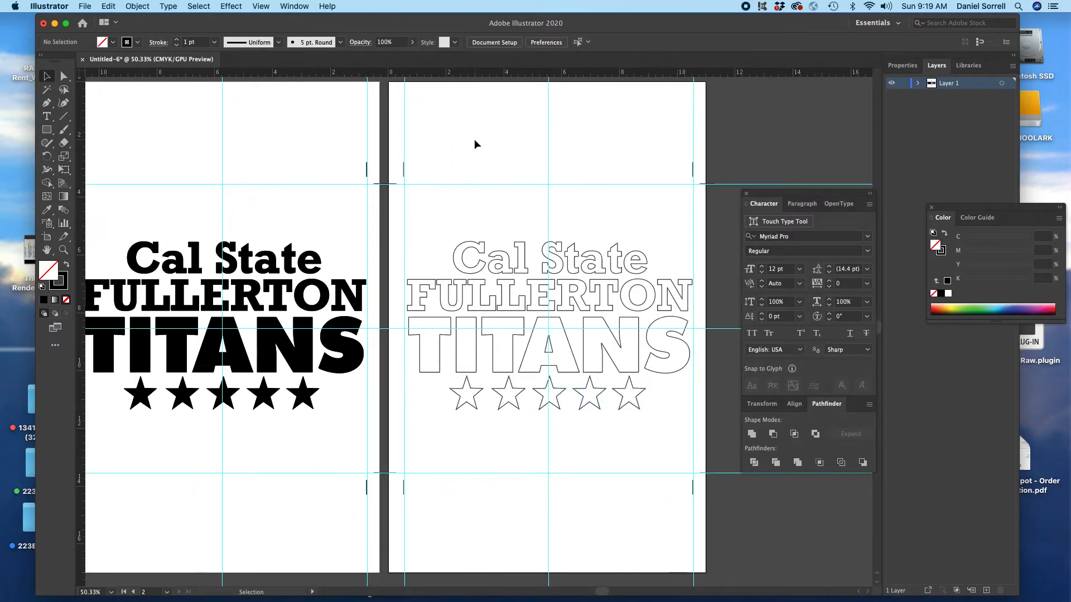
# Step: Ungroup the solid black lettering on the first artboard and deselect it
pyautogui.hscroll(-7, 463, 153)
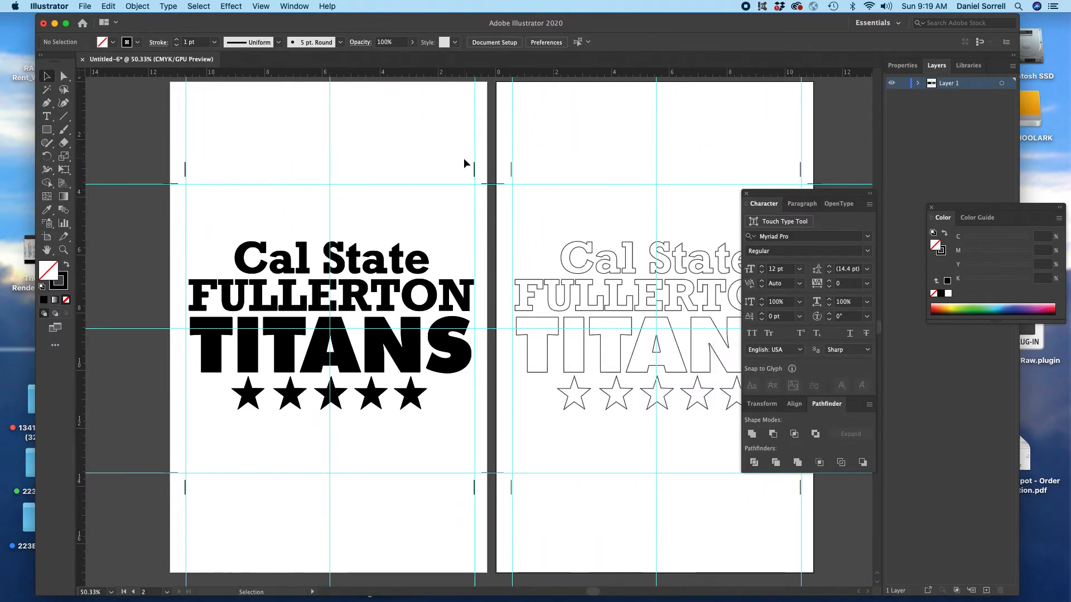
pyautogui.hscroll(8, 464, 161)
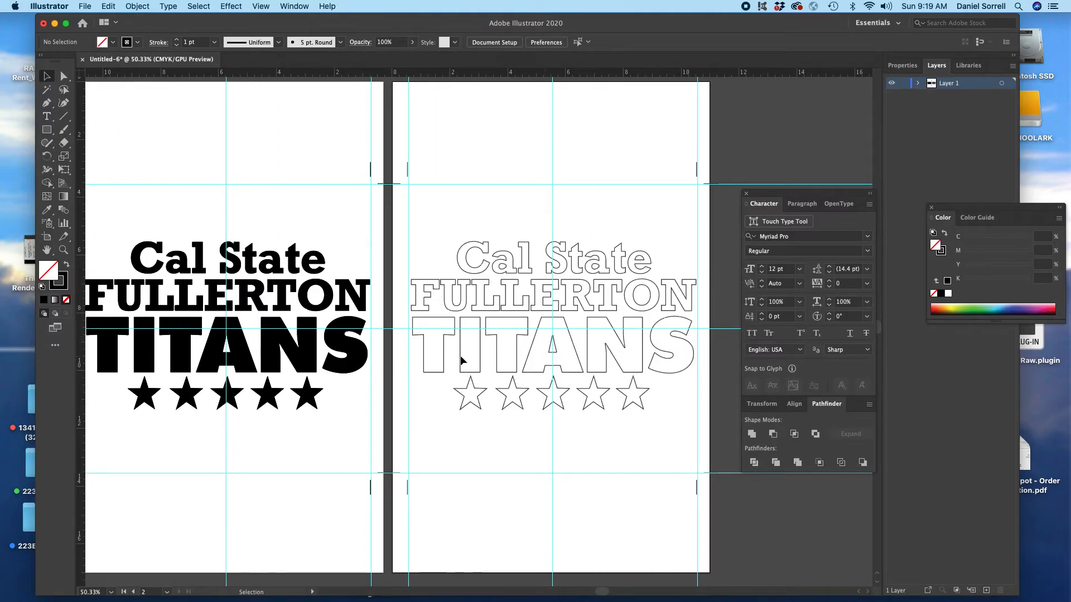
pyautogui.hscroll(-3, 509, 353)
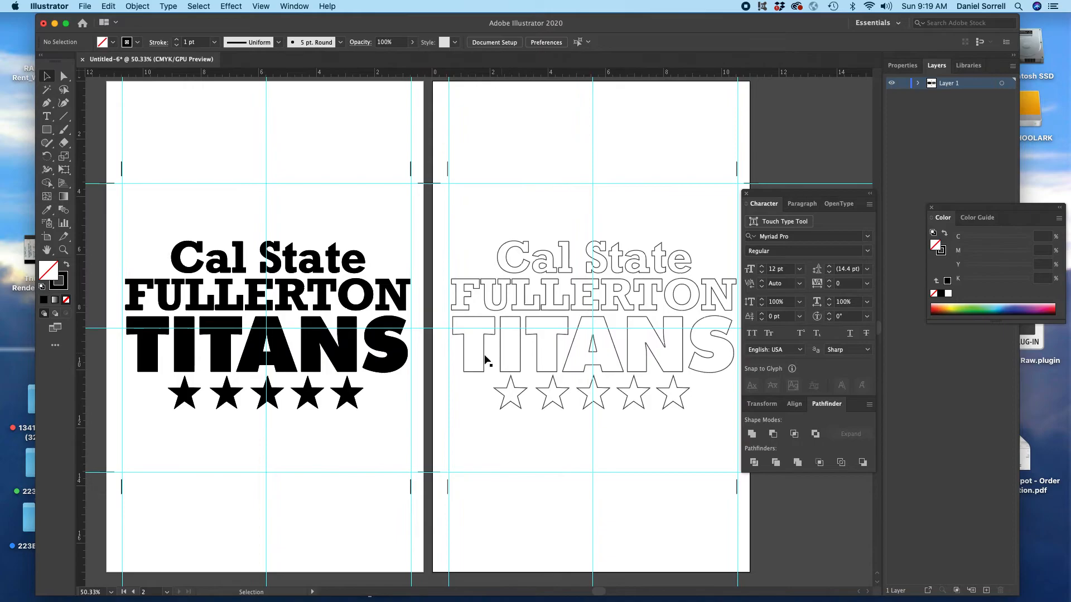
pyautogui.click(267, 96)
pyautogui.click(310, 341)
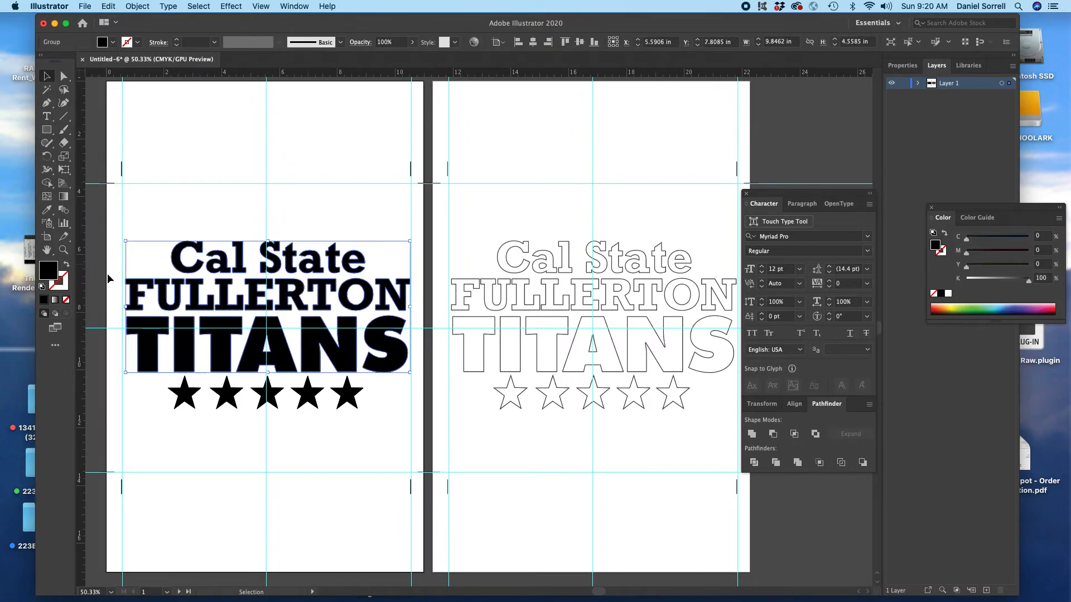
pyautogui.click(130, 7)
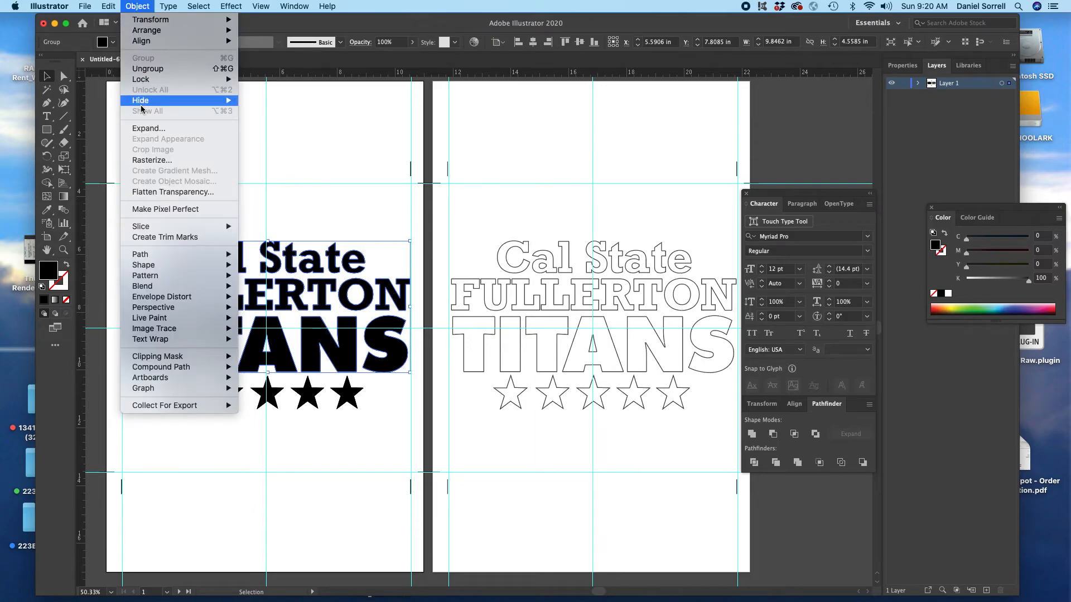
pyautogui.click(146, 68)
pyautogui.click(282, 210)
# Step: Place overlapping copies of the N, S and A from "TITANS" above the first artboard's design, stepping down in the order A, N, S
pyautogui.moveTo(331, 346); pyautogui.dragTo(262, 161)
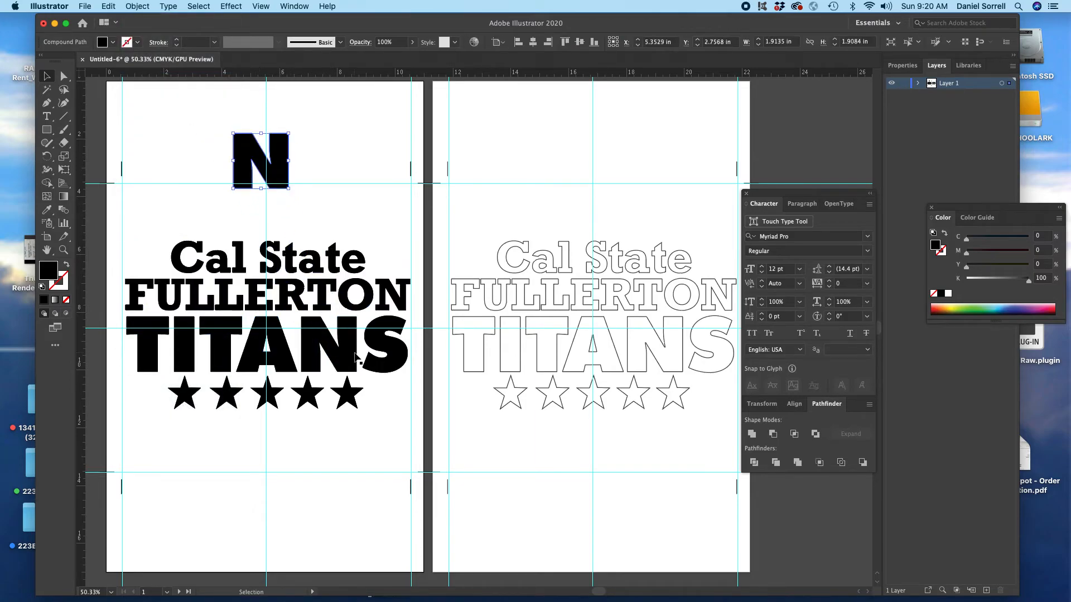
pyautogui.moveTo(377, 341); pyautogui.dragTo(286, 194)
pyautogui.moveTo(252, 364); pyautogui.dragTo(197, 166)
# Step: Give the overlapping A, N and S copies a black 1 pt outline without fill and unite them into one shape
pyautogui.moveTo(166, 129); pyautogui.dragTo(320, 221)
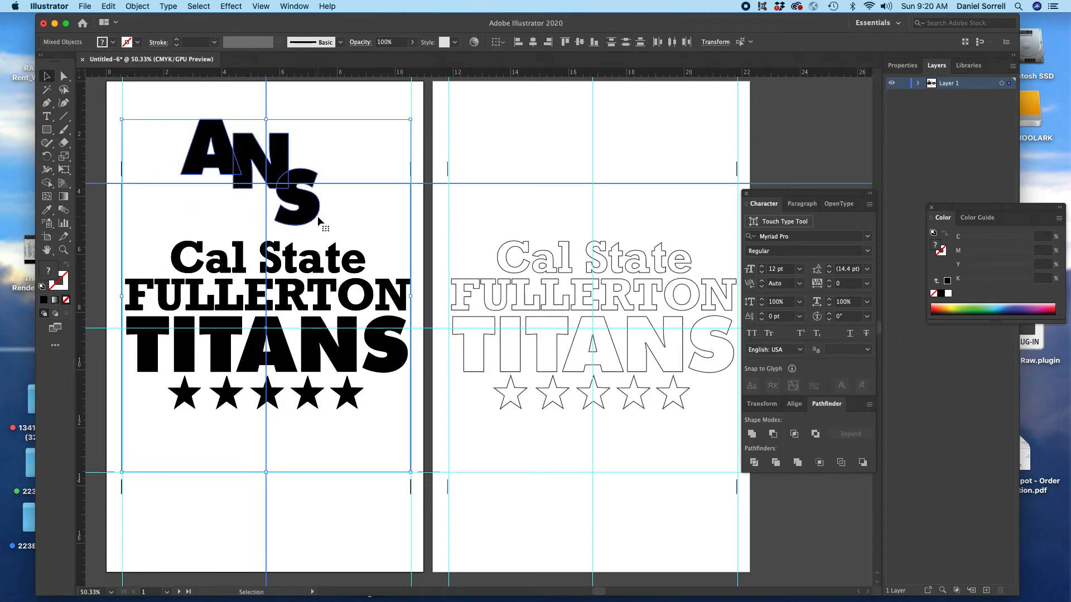
pyautogui.click(310, 96)
pyautogui.click(213, 164)
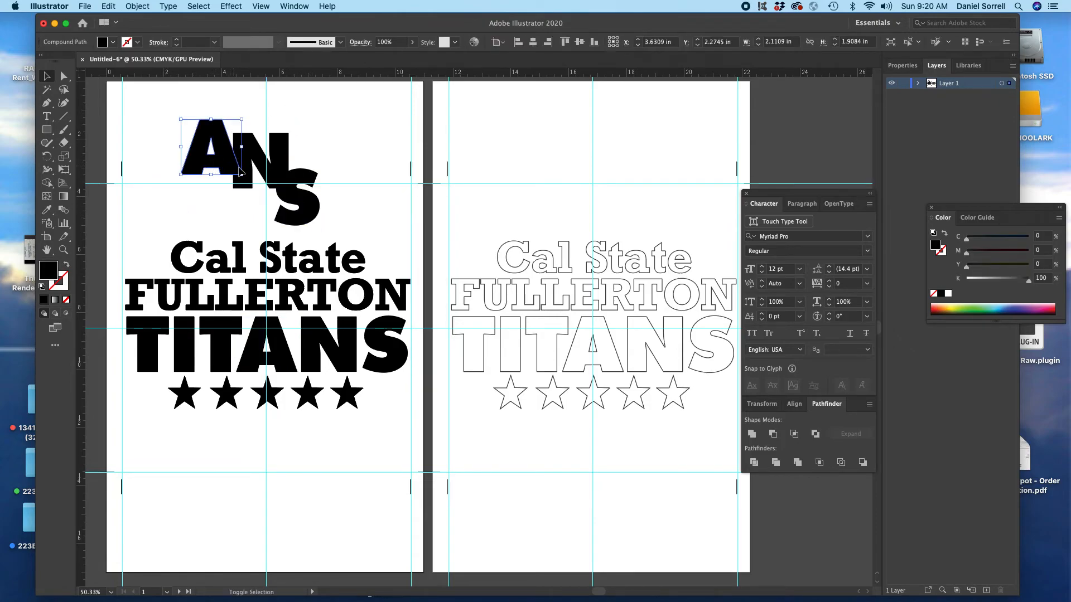
pyautogui.keyDown('shift'); pyautogui.click(259, 167); pyautogui.keyUp('shift')
pyautogui.keyDown('shift'); pyautogui.click(305, 179); pyautogui.keyUp('shift')
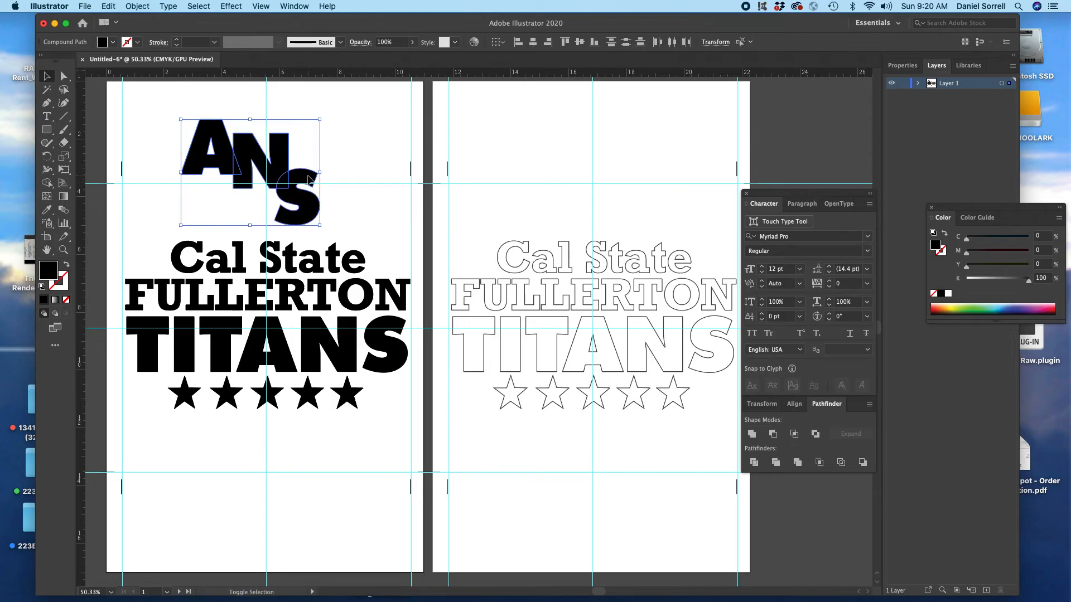
pyautogui.click(68, 266)
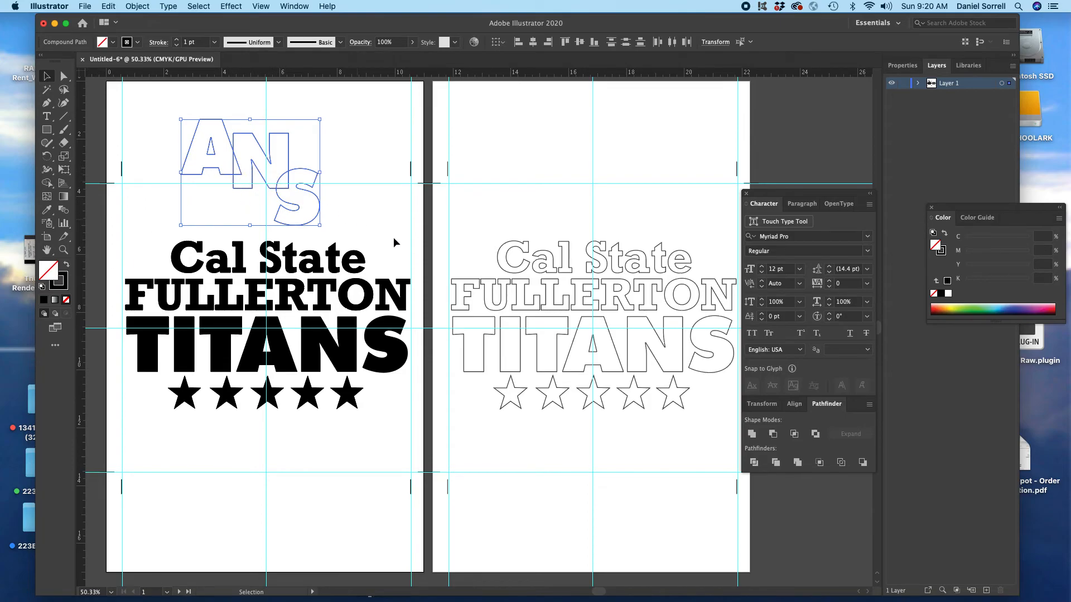
pyautogui.click(752, 435)
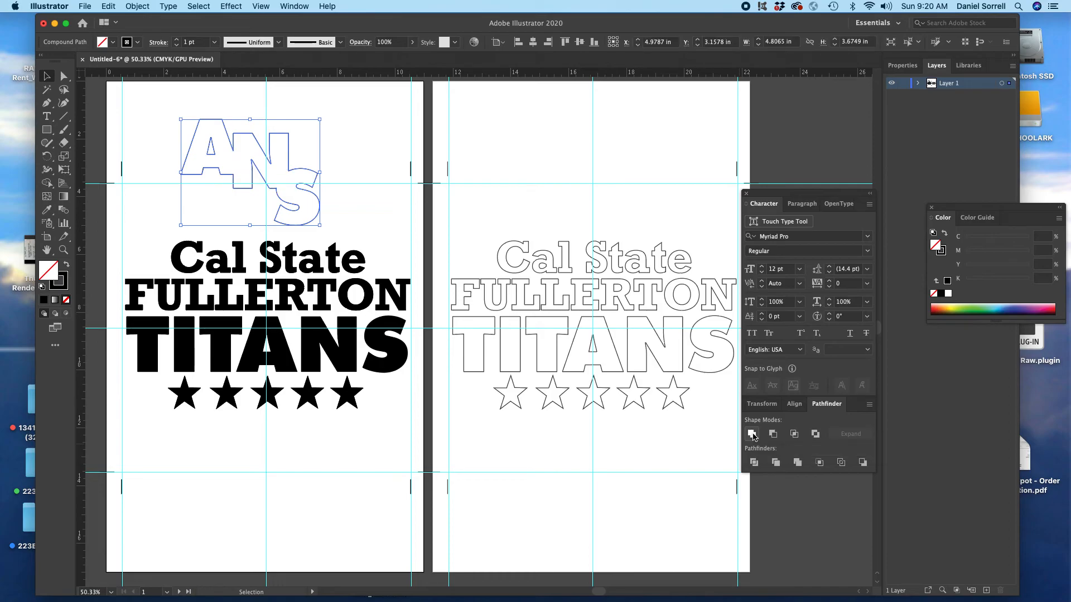
pyautogui.click(146, 139)
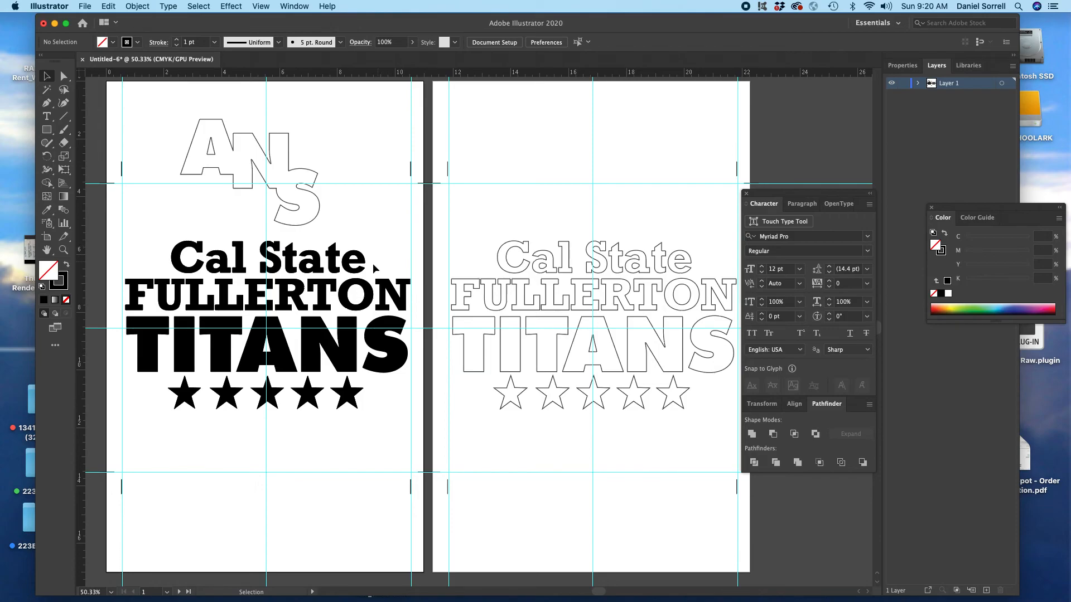